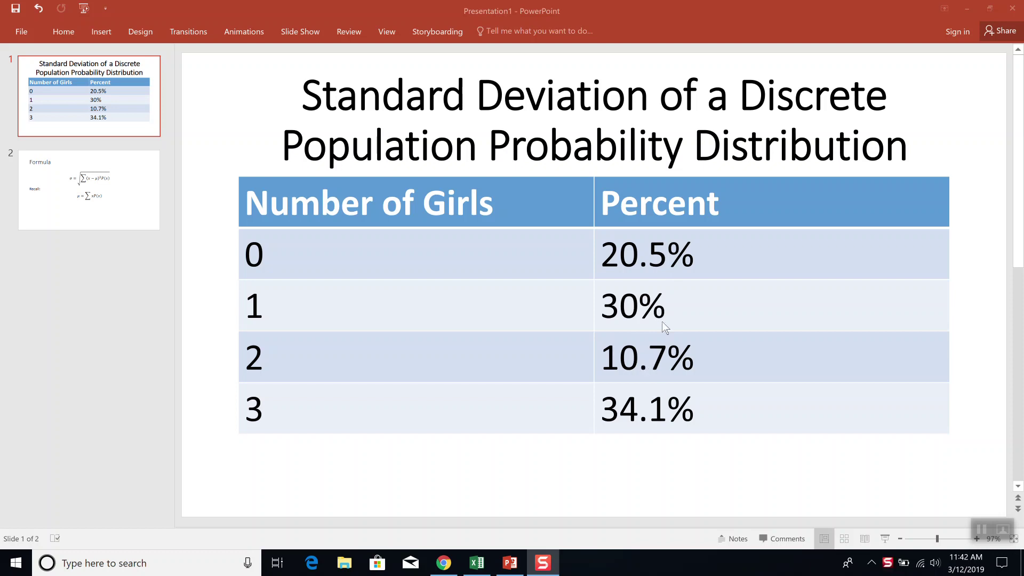
Enter the header x in A1 and the values 0, 1, 2, 3 in A2:A5
{"action": "key", "text": "alt+Tab"}
{"action": "key", "text": "alt+Tab"}
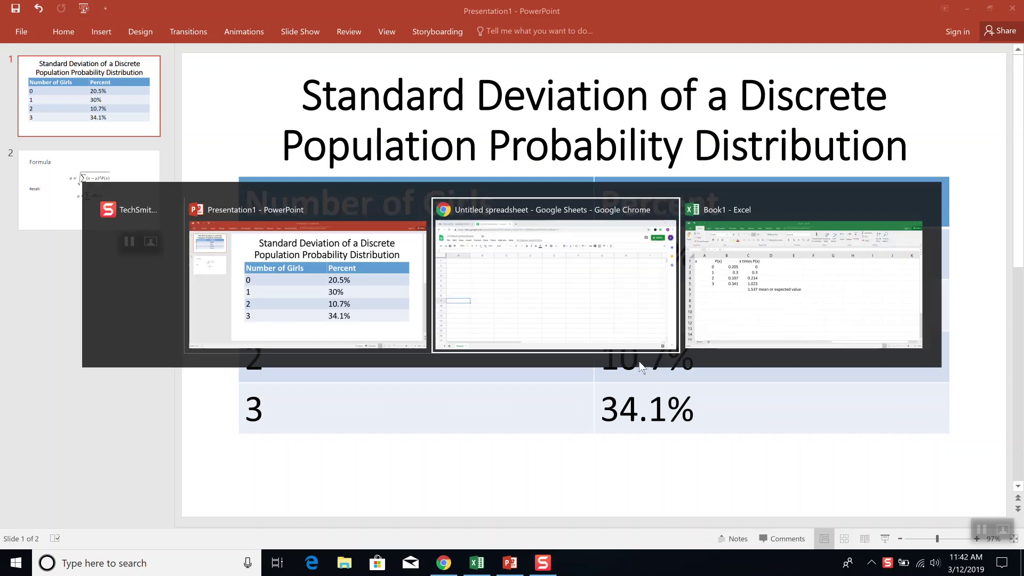
{"action": "key", "text": "Up"}
{"action": "key", "text": "Up"}
{"action": "key", "text": "Up"}
{"action": "key", "text": "Up"}
{"action": "key", "text": "Up"}
{"action": "key", "text": "Up"}
{"action": "key", "text": "Up"}
{"action": "key", "text": "Up"}
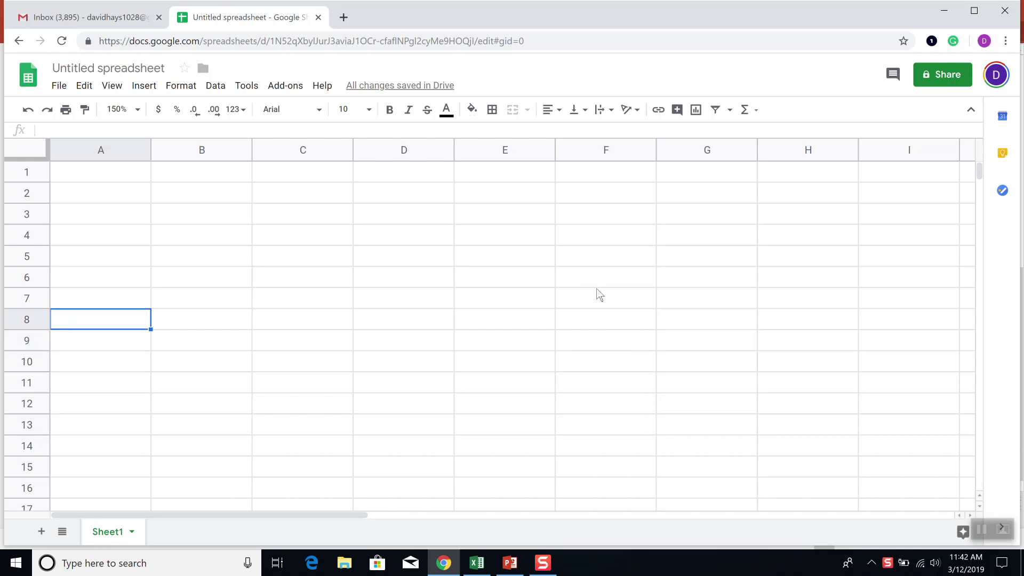
{"action": "type", "text": "x"}
{"action": "key", "text": "Return"}
{"action": "type", "text": "0"}
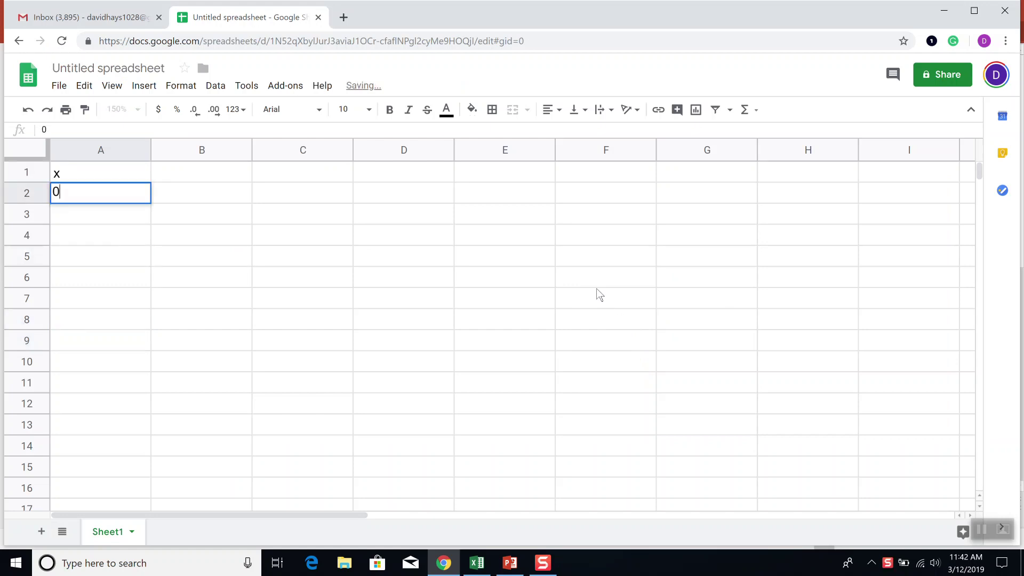
{"action": "key", "text": "Return"}
{"action": "type", "text": "1"}
{"action": "key", "text": "Return"}
{"action": "type", "text": "2"}
{"action": "key", "text": "Return"}
{"action": "type", "text": "3"}
{"action": "key", "text": "Return"}
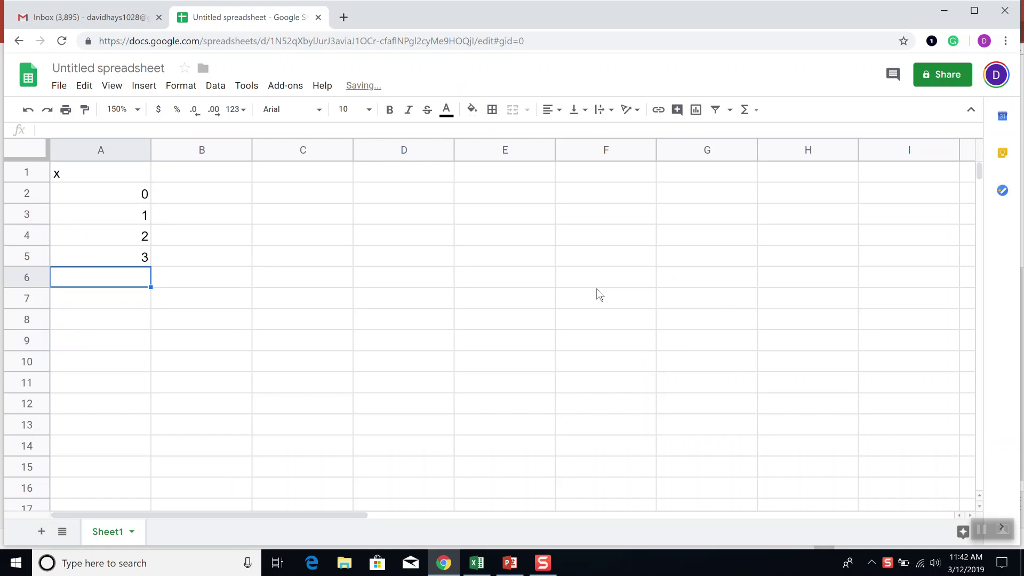
Add the P(x) header in B1 and enter 0.205 in B2 from the slide
{"action": "key", "text": "Up"}
{"action": "key", "text": "Up"}
{"action": "key", "text": "Up"}
{"action": "key", "text": "Up"}
{"action": "key", "text": "Up"}
{"action": "key", "text": "Right"}
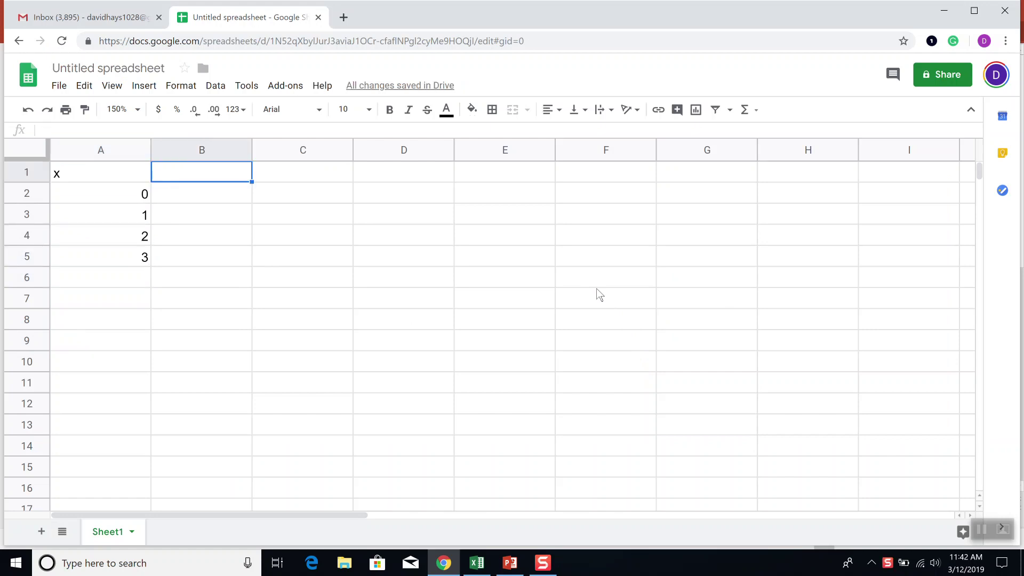
{"action": "type", "text": "P(x)"}
{"action": "key", "text": "Return"}
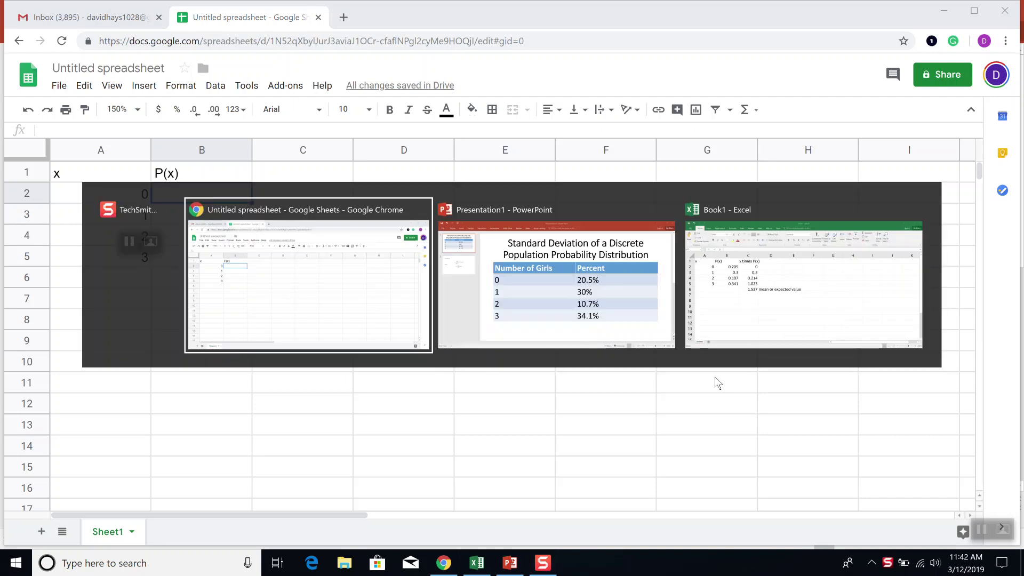
{"action": "key", "text": "alt+Tab"}
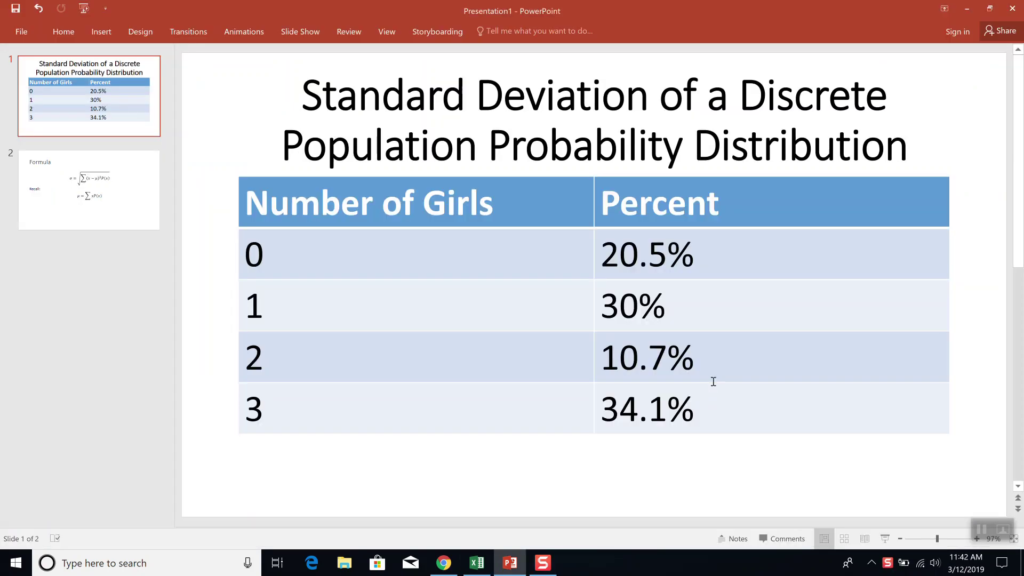
{"action": "key", "text": "alt+Tab"}
{"action": "key", "text": "alt+Tab"}
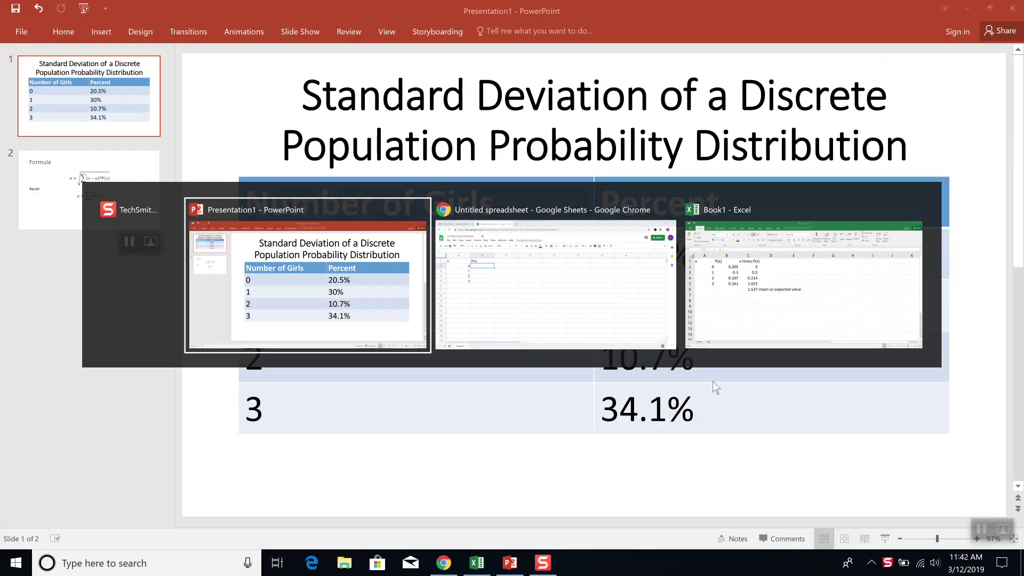
Enter the remaining probabilities 0.3, 0.107 and 0.341 in B3:B5, checking the slide
{"action": "key", "text": "alt+Tab"}
{"action": "type", "text": "0.205"}
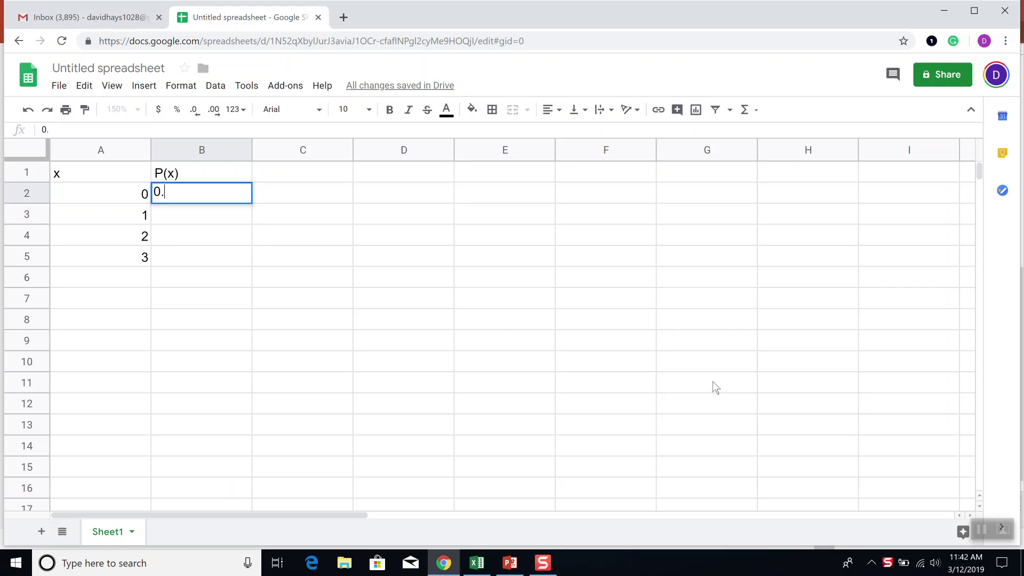
{"action": "key", "text": "Return"}
{"action": "key", "text": "alt+Tab"}
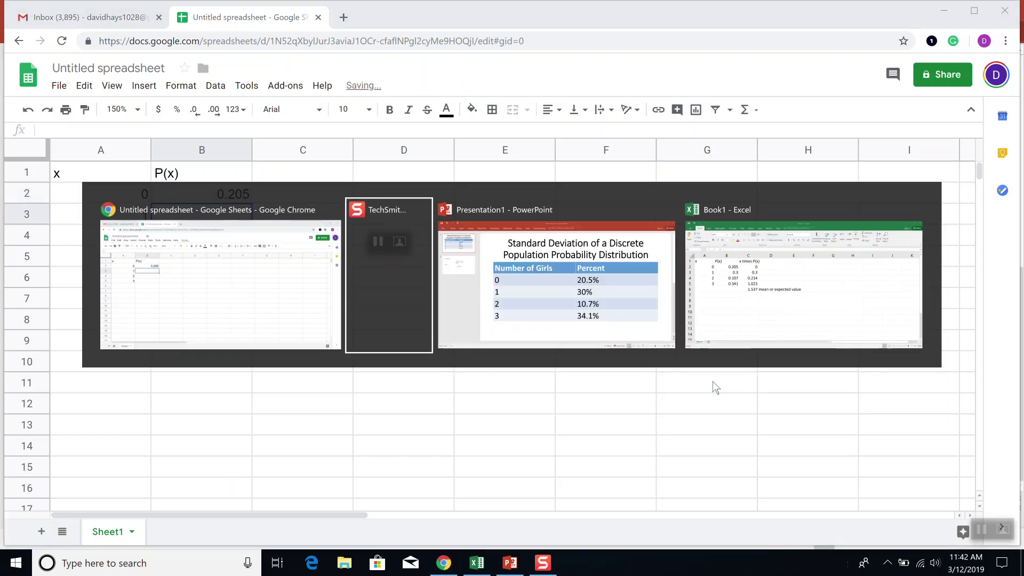
{"action": "key", "text": "alt+Tab"}
{"action": "key", "text": "alt+Tab"}
{"action": "type", "text": "0"}
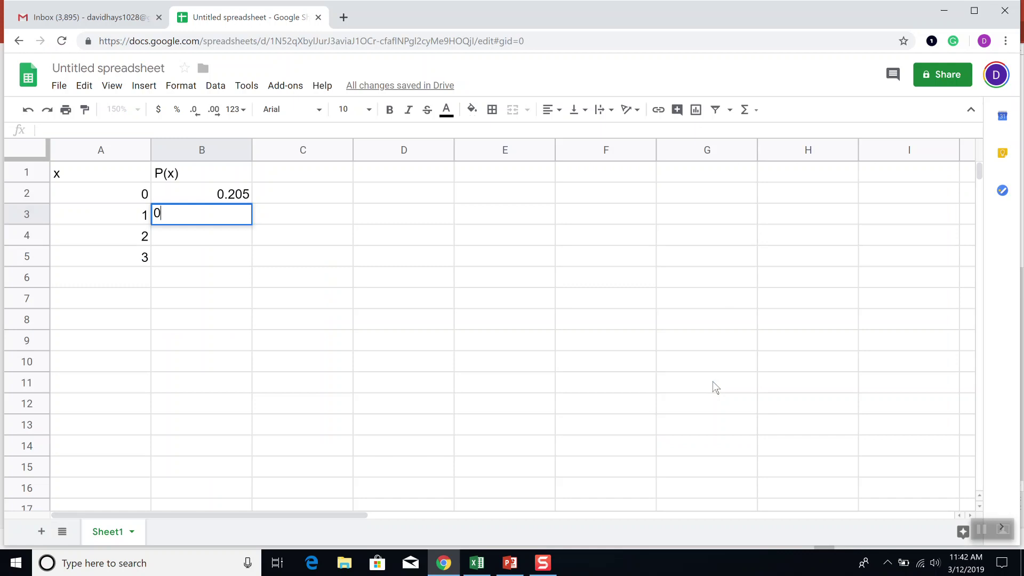
{"action": "type", "text": ".3"}
{"action": "key", "text": "Return"}
{"action": "key", "text": "alt+Tab"}
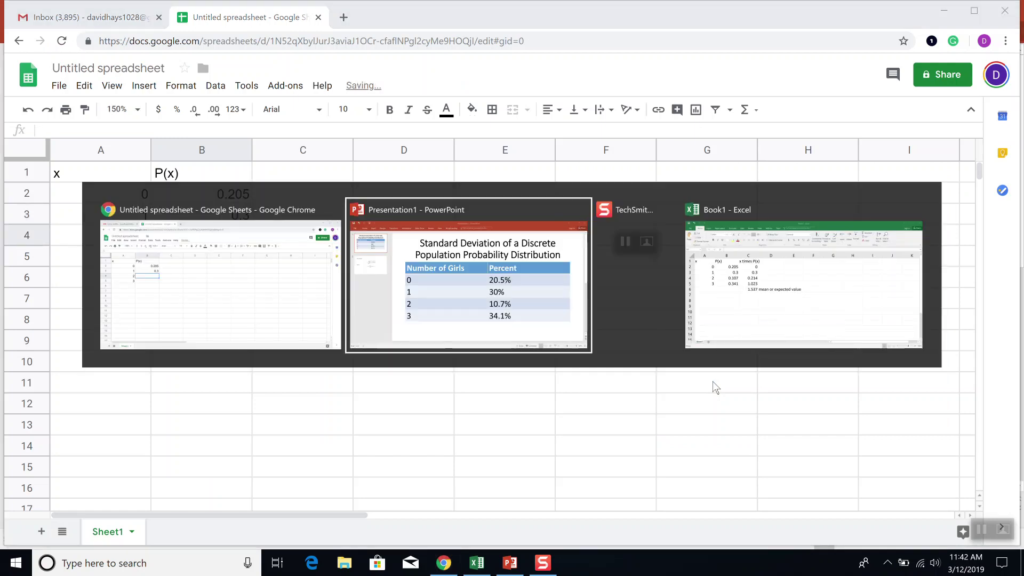
{"action": "key", "text": "alt+Tab"}
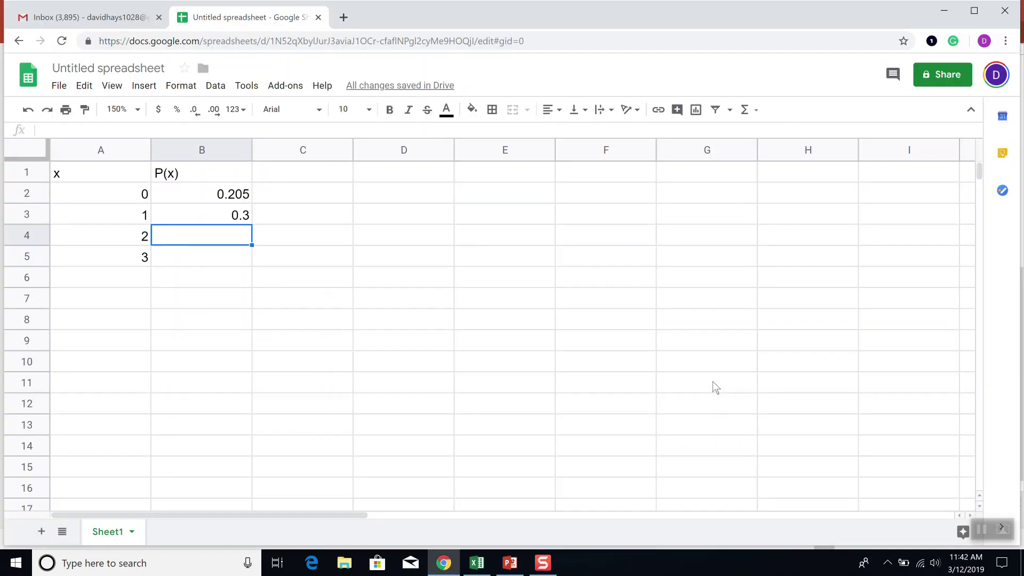
{"action": "type", "text": "0.107"}
{"action": "key", "text": "Return"}
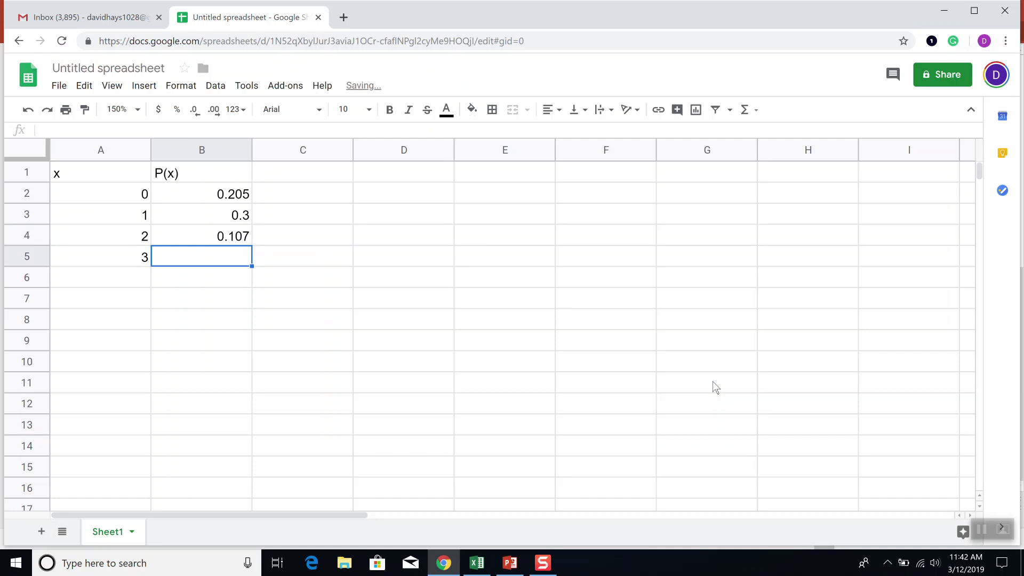
{"action": "key", "text": "alt+Tab"}
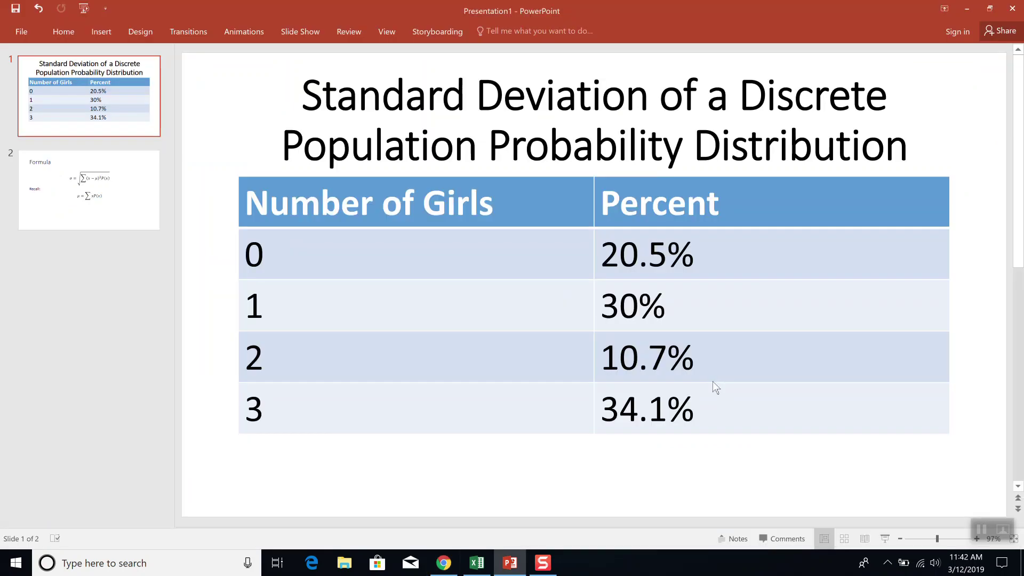
{"action": "key", "text": "alt+Tab"}
{"action": "type", "text": "0.341"}
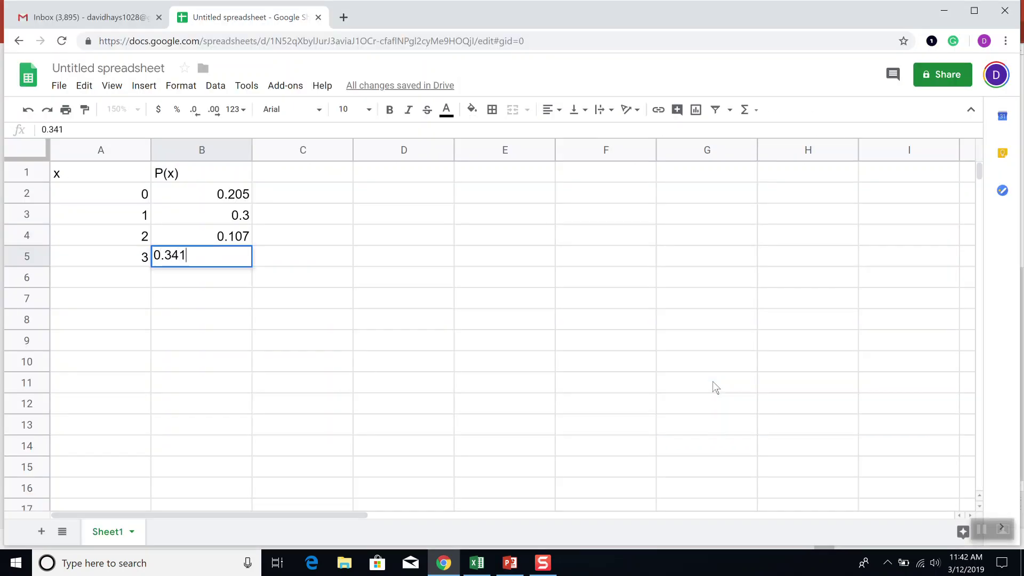
{"action": "key", "text": "Return"}
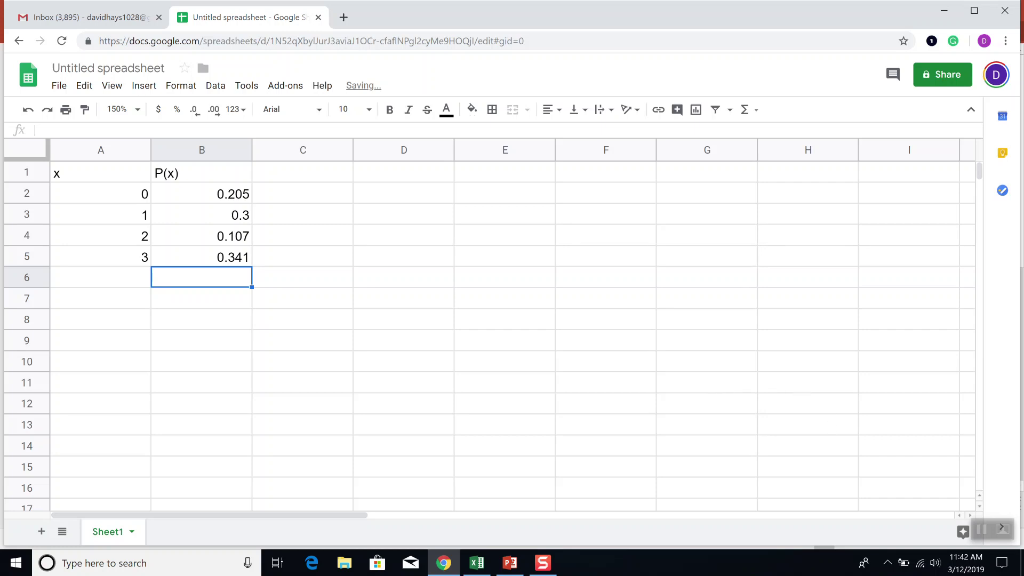
{"action": "key", "text": "alt+Tab"}
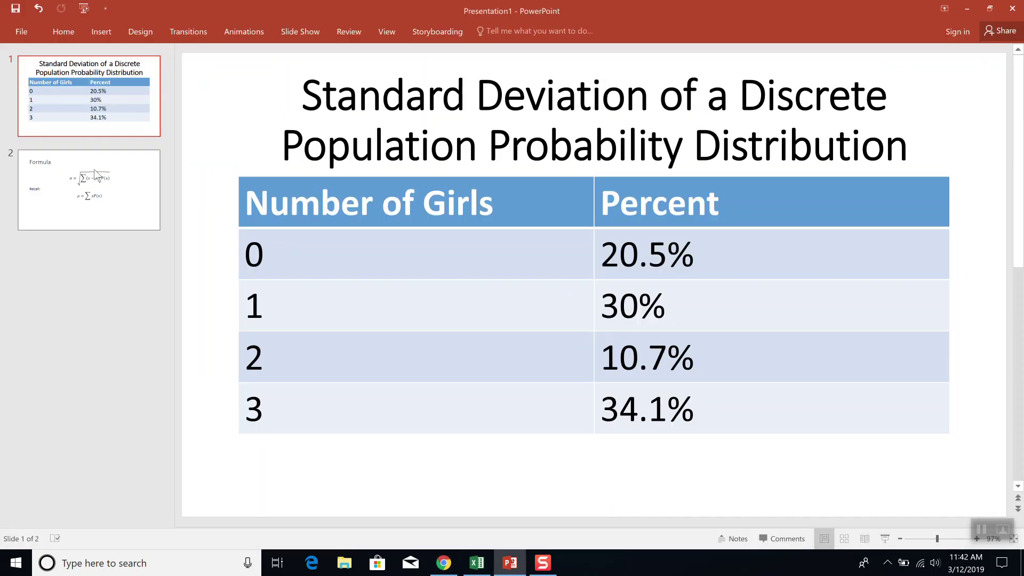
Walk through the σ equation's x, μ and P(x) terms and the mean formula on slide 2
{"action": "left_click", "coordinate": [96, 185]}
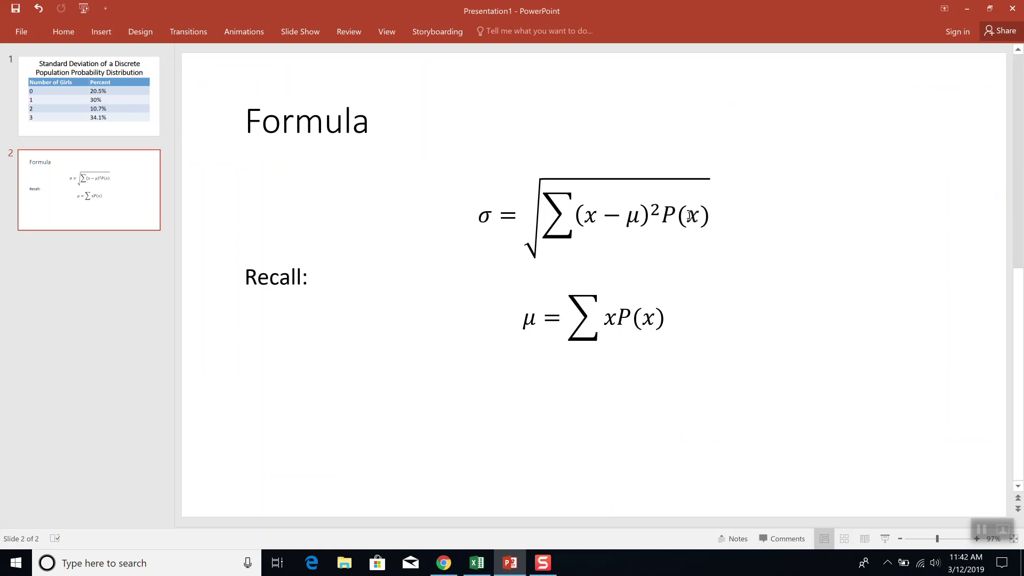
{"action": "left_click", "coordinate": [597, 213]}
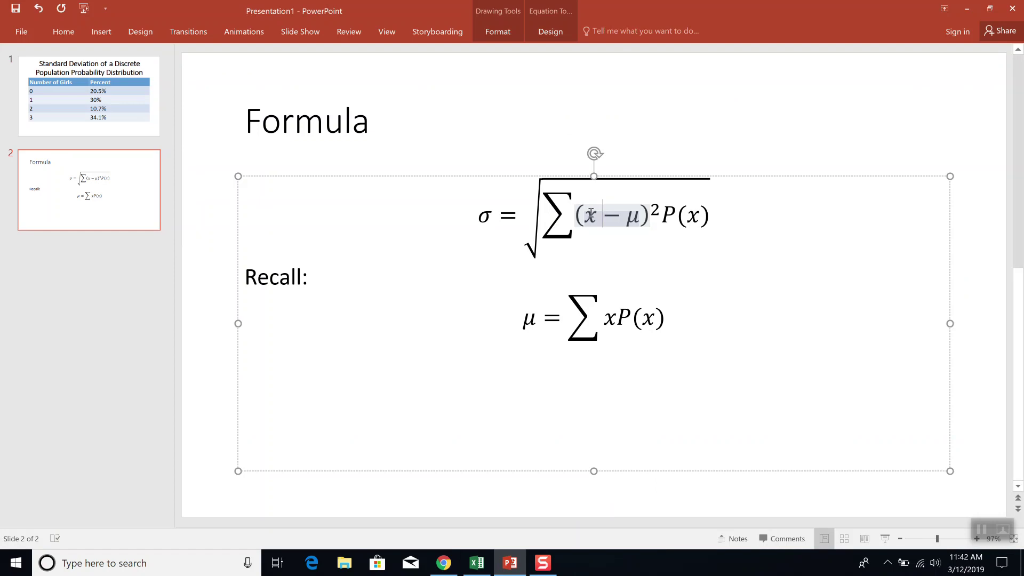
{"action": "double_click", "coordinate": [590, 215]}
{"action": "left_click", "coordinate": [696, 216]}
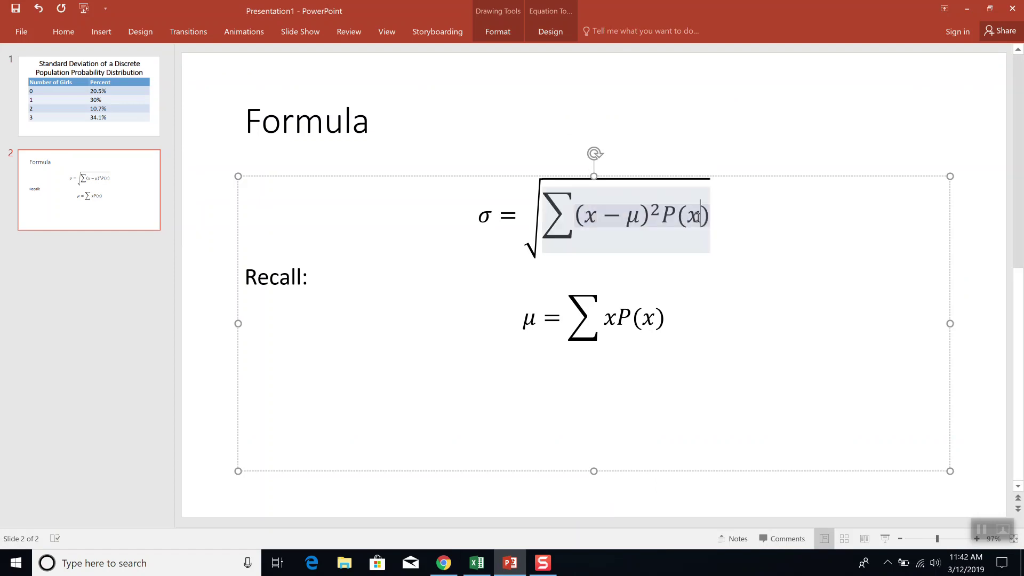
{"action": "left_click_drag", "start_coordinate": [696, 216], "coordinate": [662, 216]}
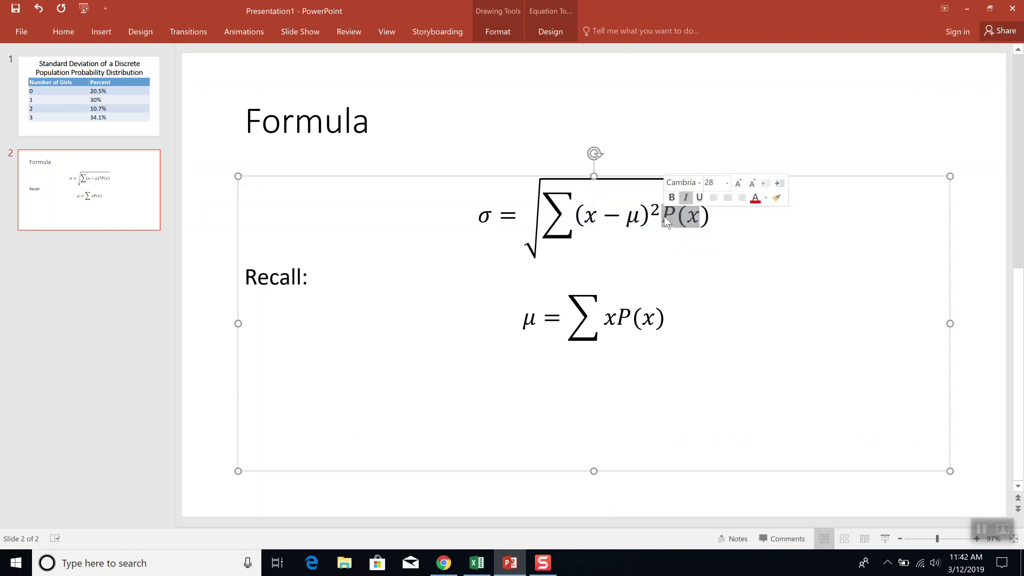
{"action": "double_click", "coordinate": [630, 216]}
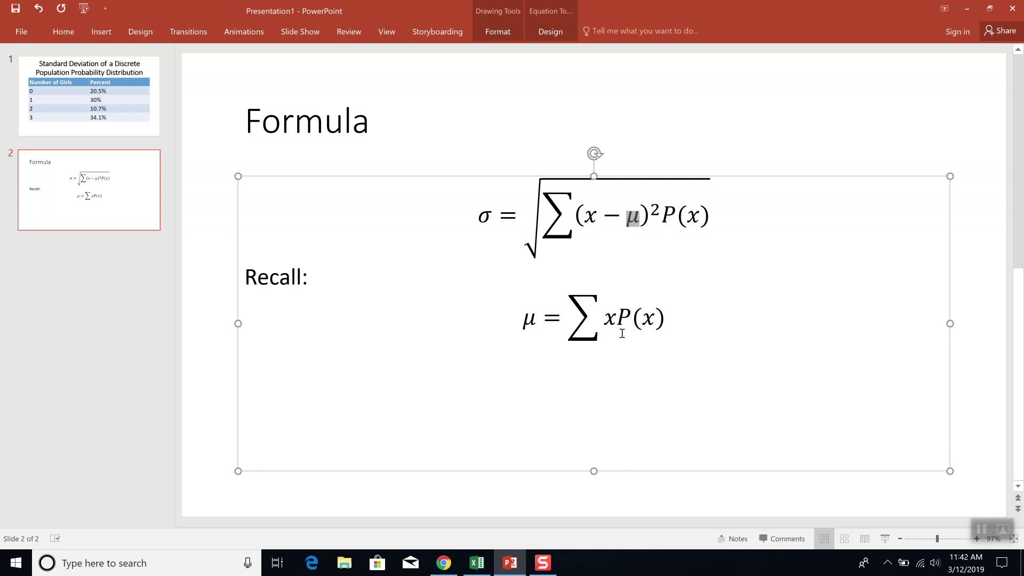
{"action": "left_click", "coordinate": [677, 320]}
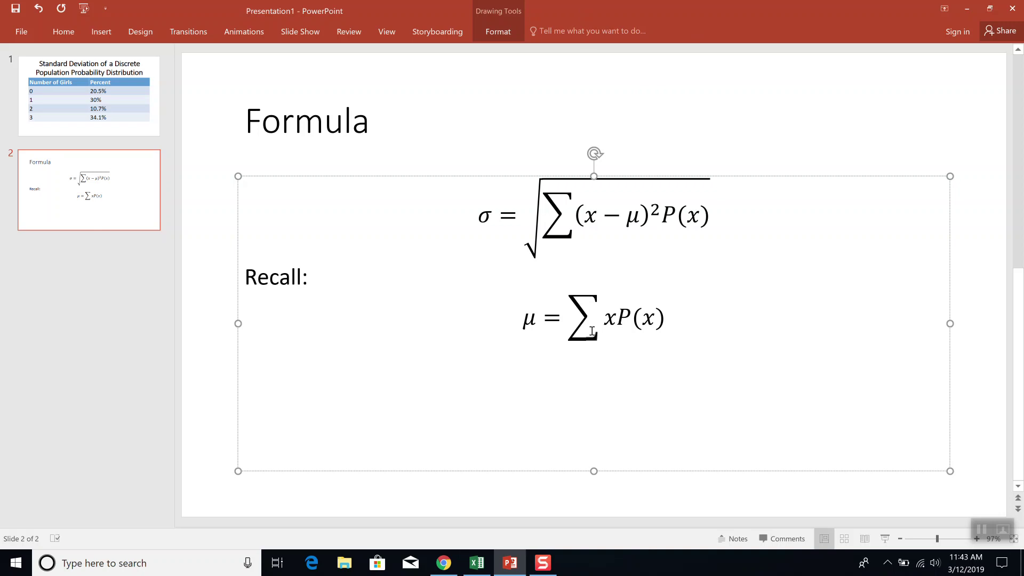
{"action": "key", "text": "alt+Tab"}
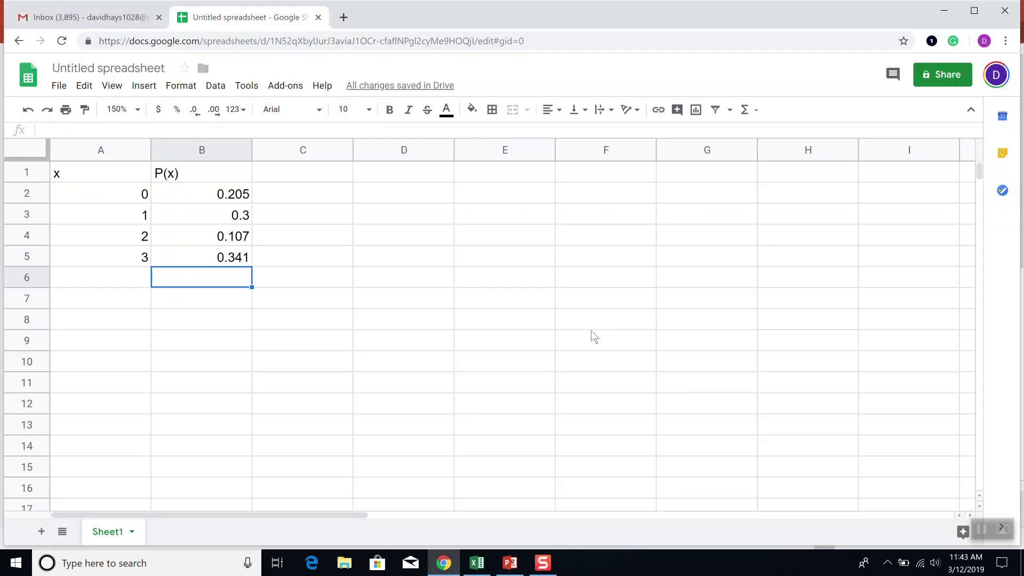
Head column C 'x times P(x)' and enter =A2*B2 in C2
{"action": "left_click", "coordinate": [307, 172]}
{"action": "type", "text": "xP"}
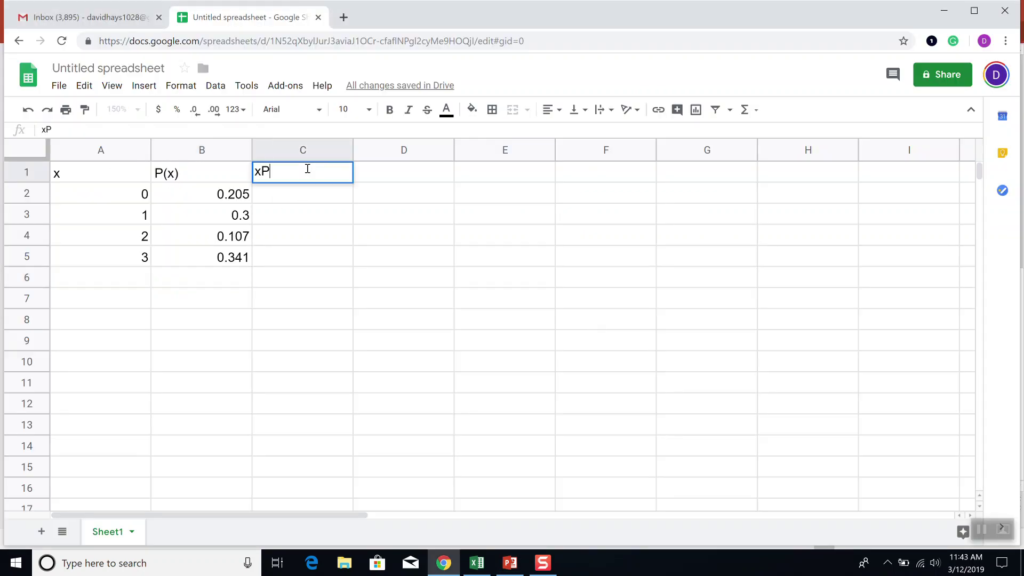
{"action": "type", "text": "(x)"}
{"action": "key", "text": "BackSpace"}
{"action": "key", "text": "BackSpace"}
{"action": "key", "text": "BackSpace"}
{"action": "type", "text": "times P(x)"}
{"action": "key", "text": "Return"}
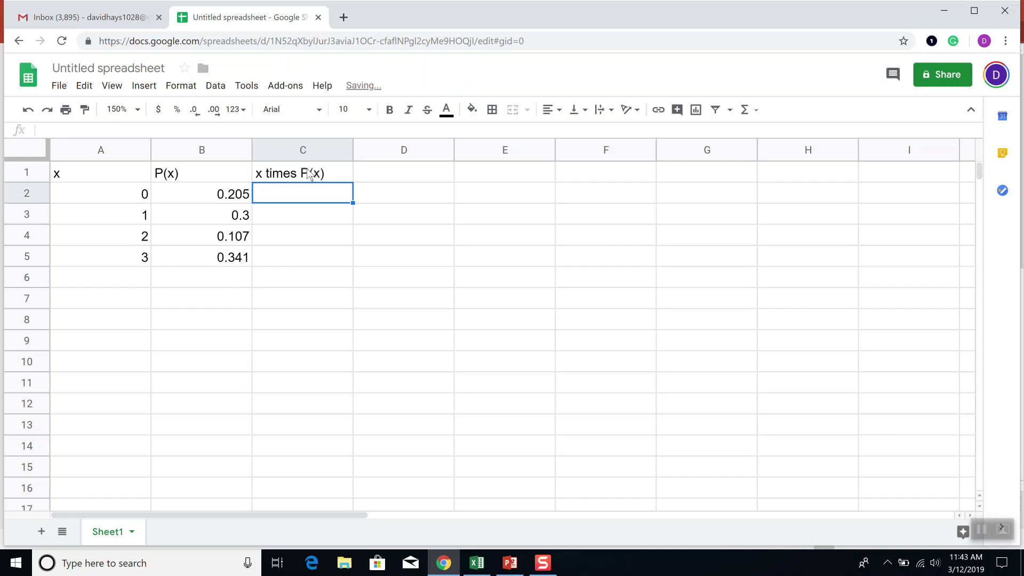
{"action": "type", "text": "=A2*B2"}
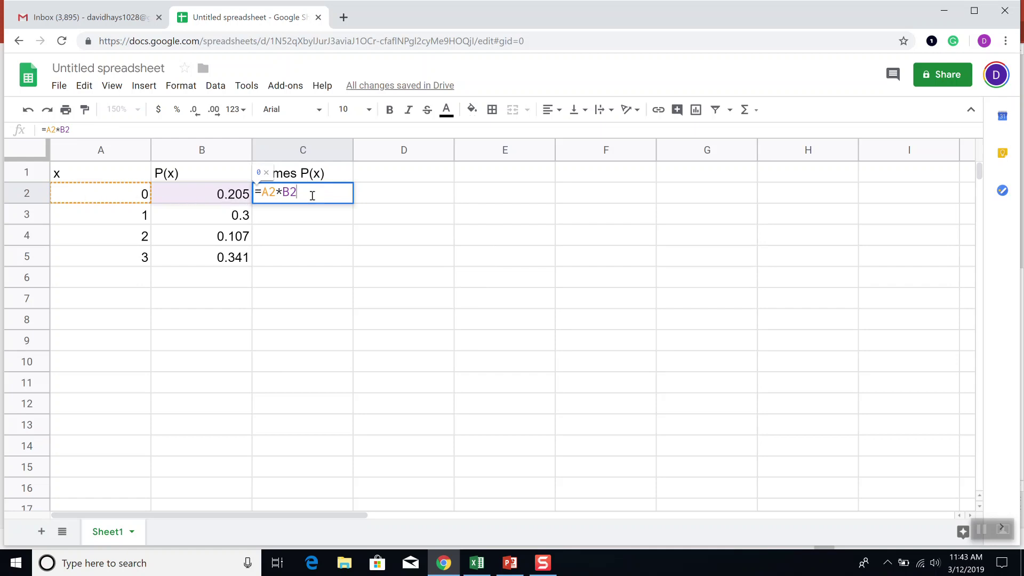
{"action": "key", "text": "Return"}
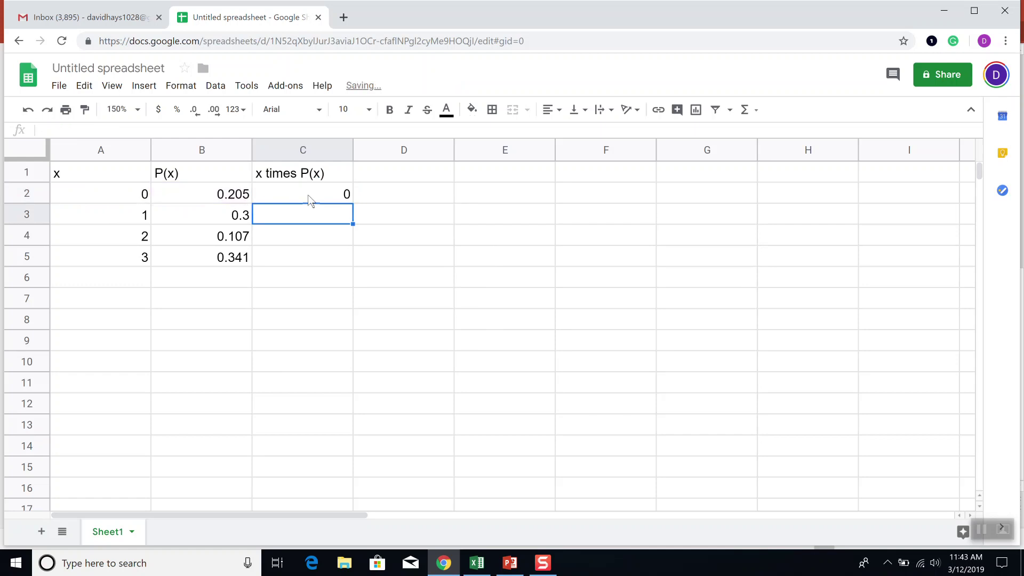
Fill the product formula down to C5, giving 0, 0.3, 0.214 and 1.023
{"action": "left_click", "coordinate": [307, 193]}
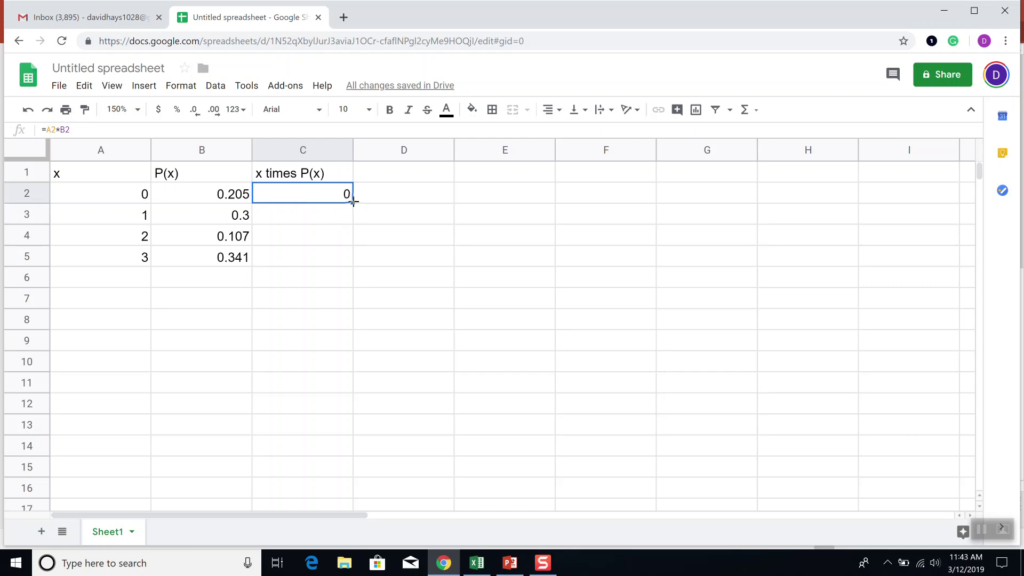
{"action": "left_click_drag", "start_coordinate": [353, 201], "coordinate": [347, 267]}
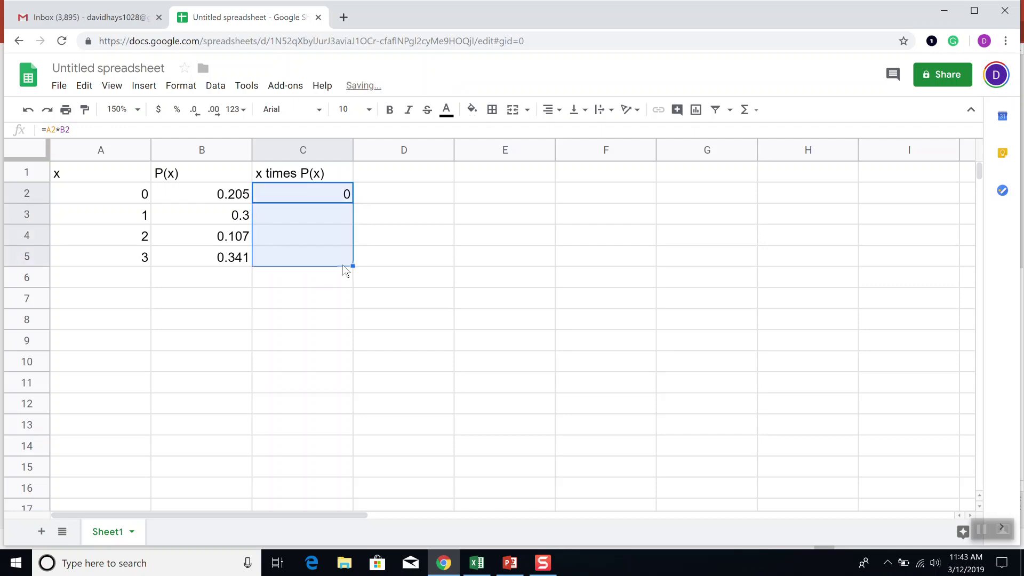
{"action": "left_click", "coordinate": [289, 278]}
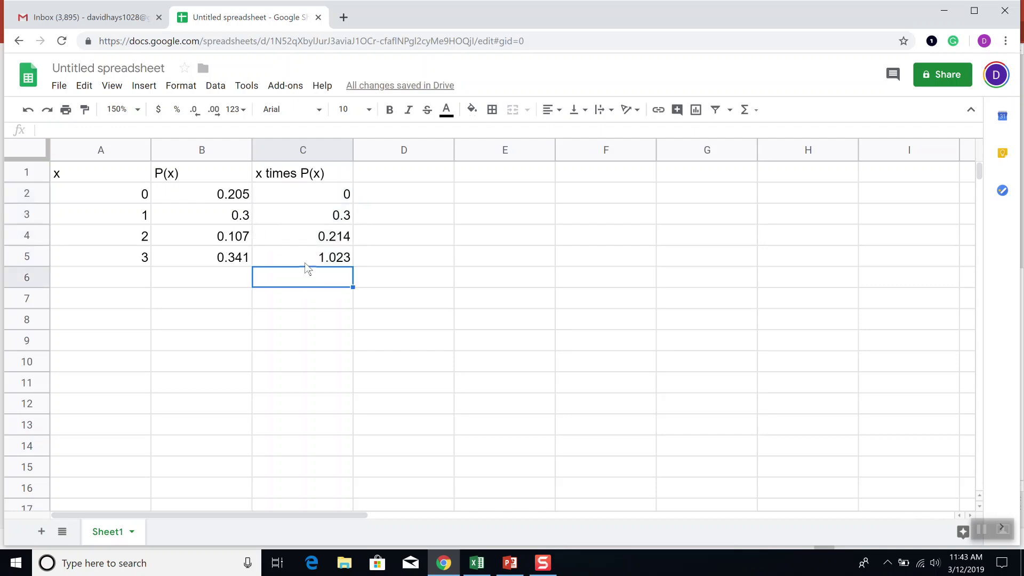
{"action": "key", "text": "alt+Tab"}
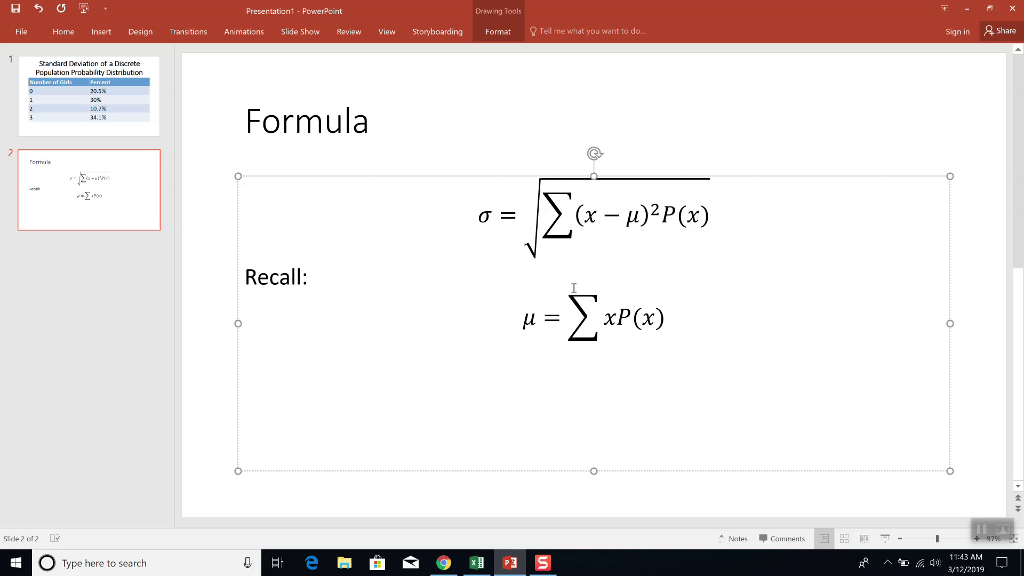
SUM C2:C5 in C6 to get 1.537 and label it 'mean (mu)' in C7
{"action": "key", "text": "alt+Tab"}
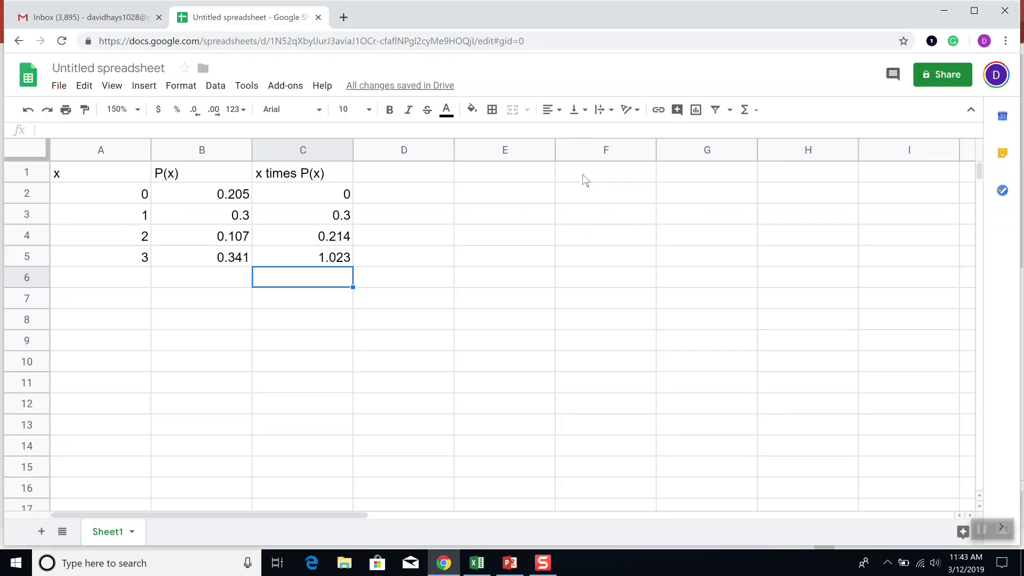
{"action": "left_click", "coordinate": [745, 109]}
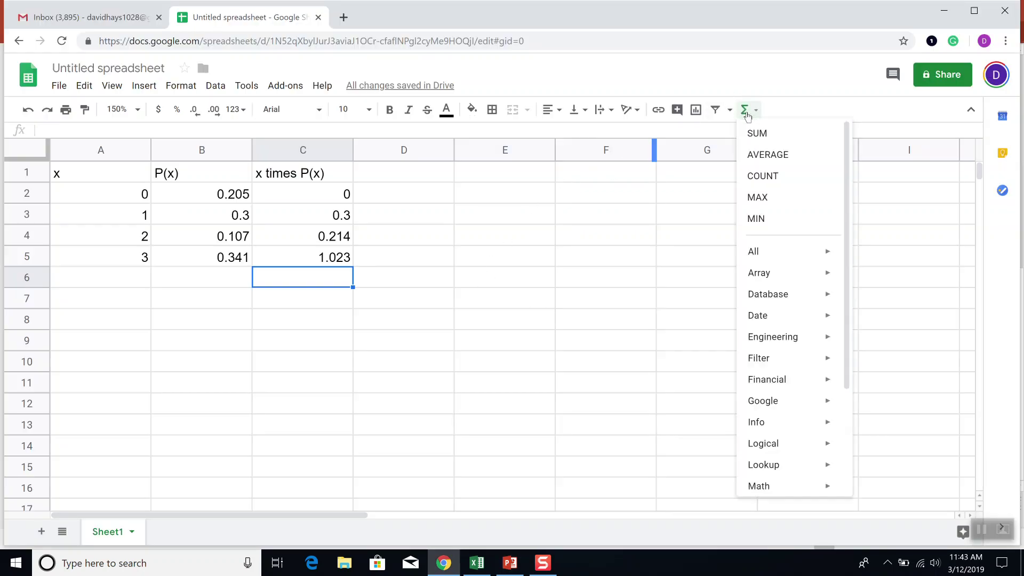
{"action": "left_click", "coordinate": [768, 134]}
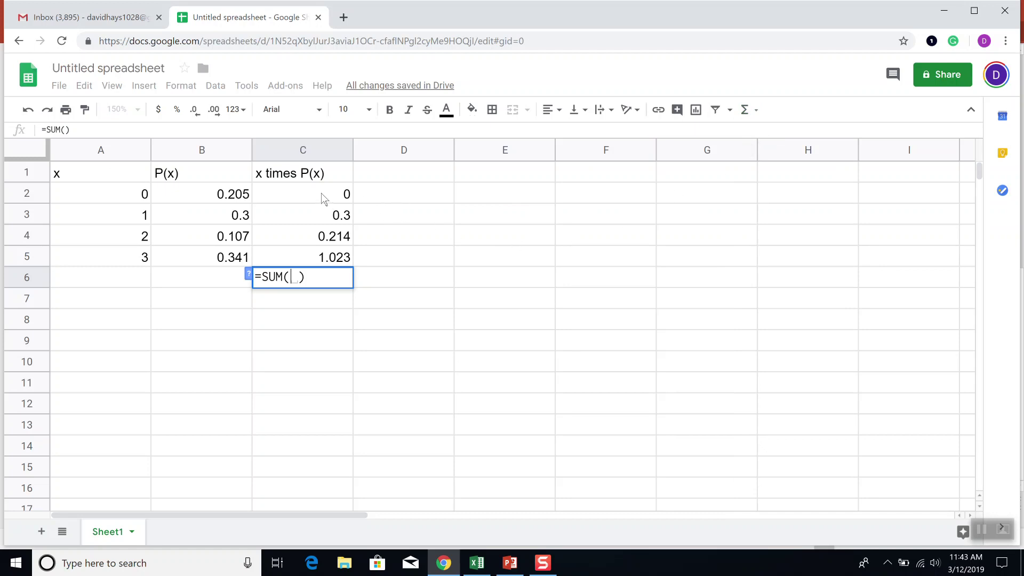
{"action": "left_click_drag", "start_coordinate": [321, 194], "coordinate": [323, 257]}
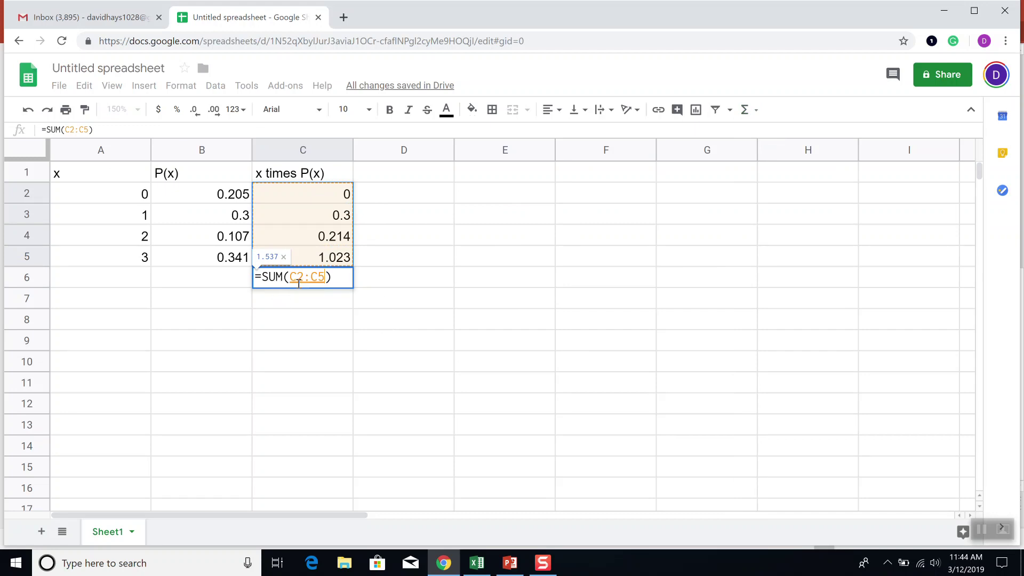
{"action": "key", "text": "Return"}
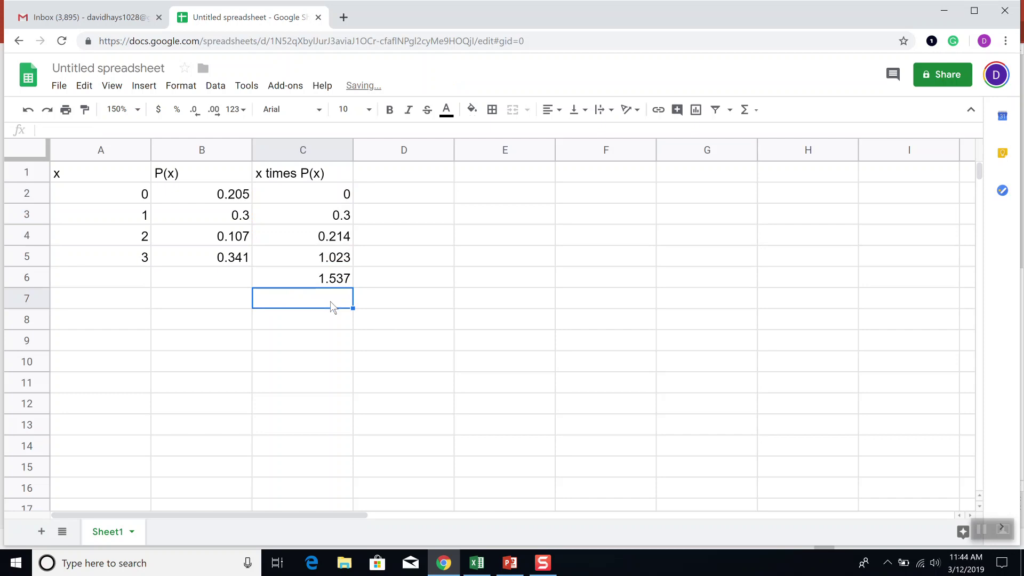
{"action": "type", "text": "mean"}
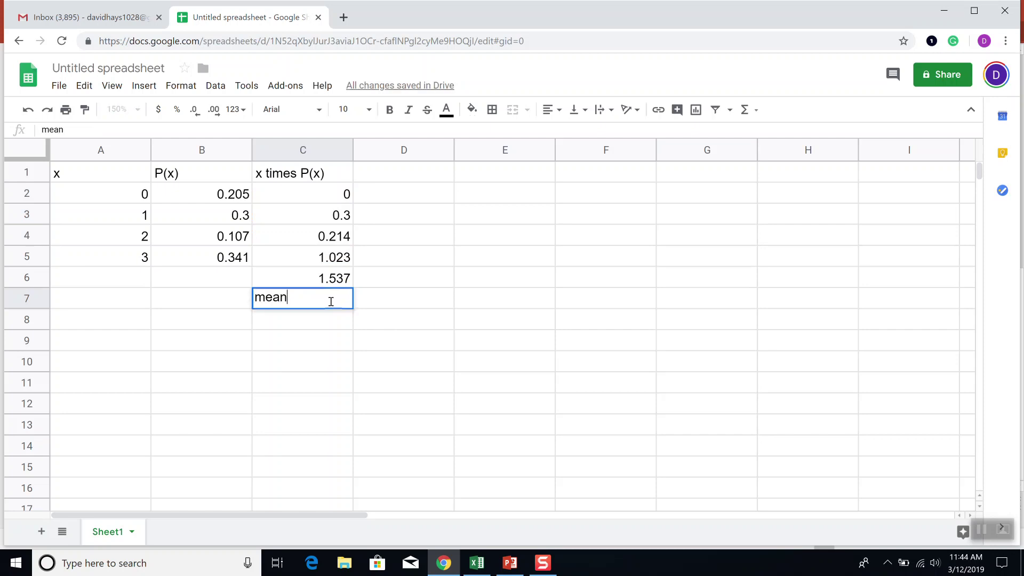
{"action": "type", "text": " (mu)"}
{"action": "key", "text": "Return"}
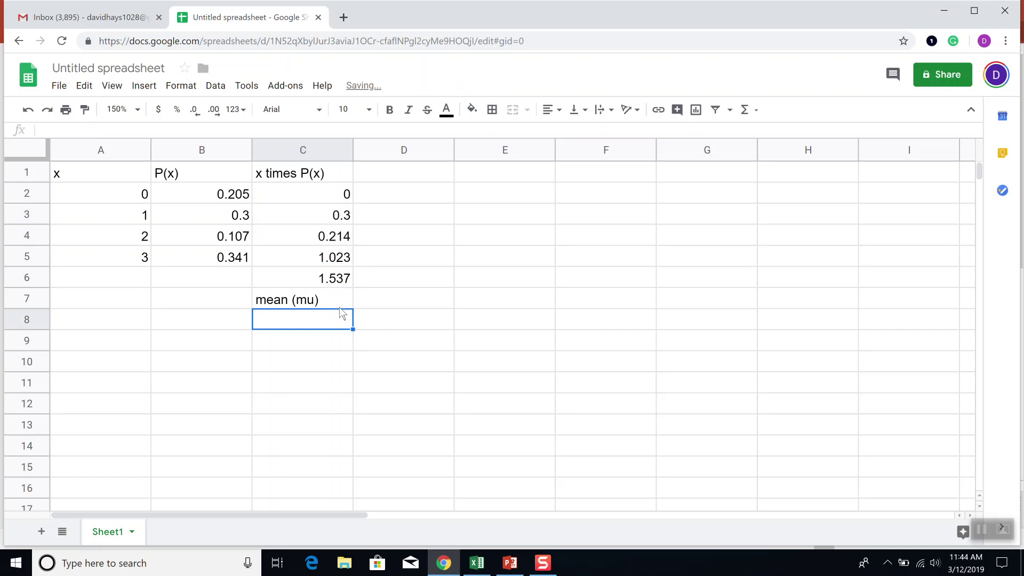
{"action": "key", "text": "alt+Tab"}
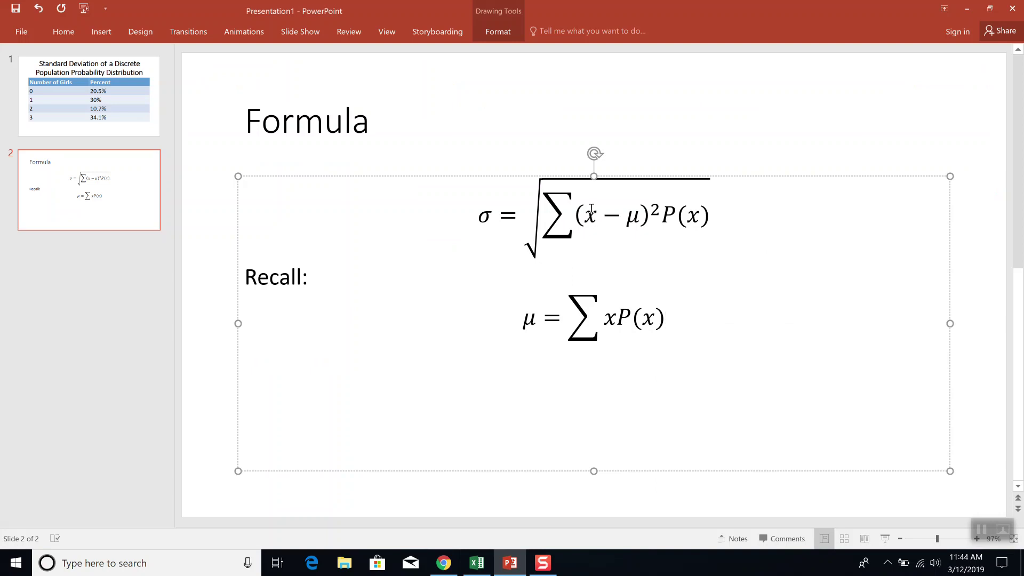
Highlight the x − μ term in the sigma formula, then return to the spreadsheet
{"action": "left_click_drag", "start_coordinate": [583, 210], "coordinate": [638, 214]}
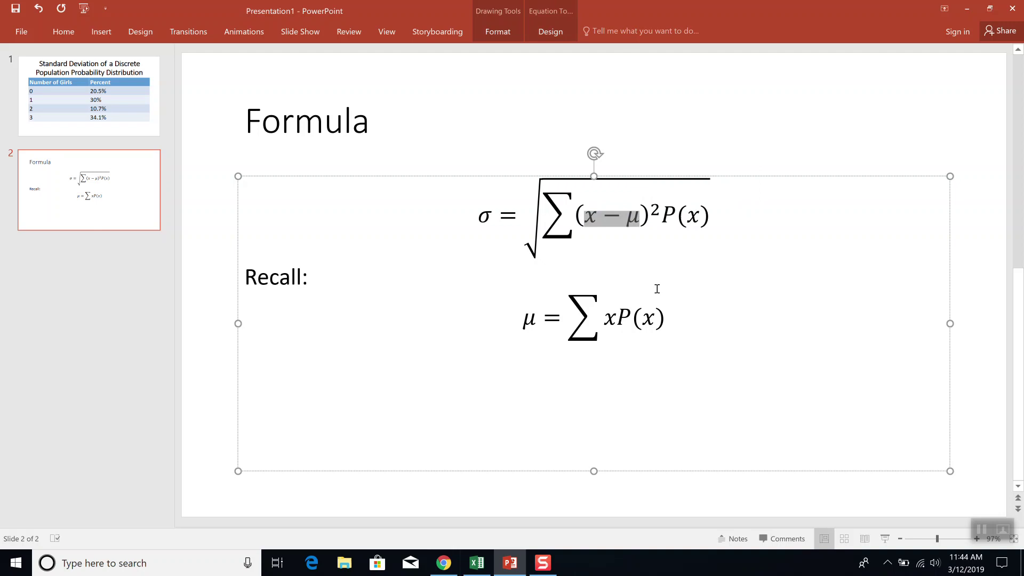
{"action": "key", "text": "alt+Tab"}
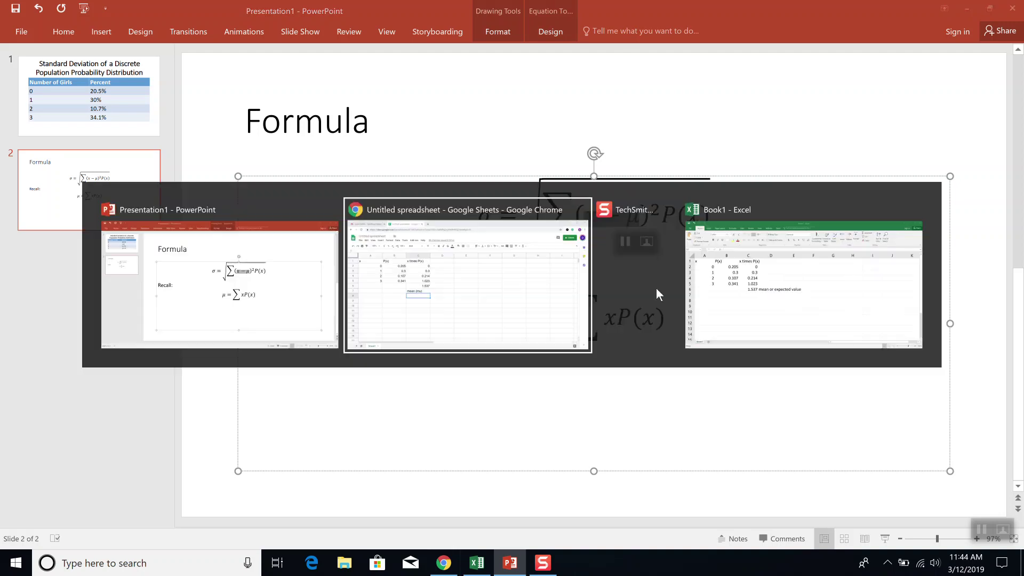
Add the 'x - mu' header in D1 and start D2's formula with =A2
{"action": "left_click", "coordinate": [414, 178]}
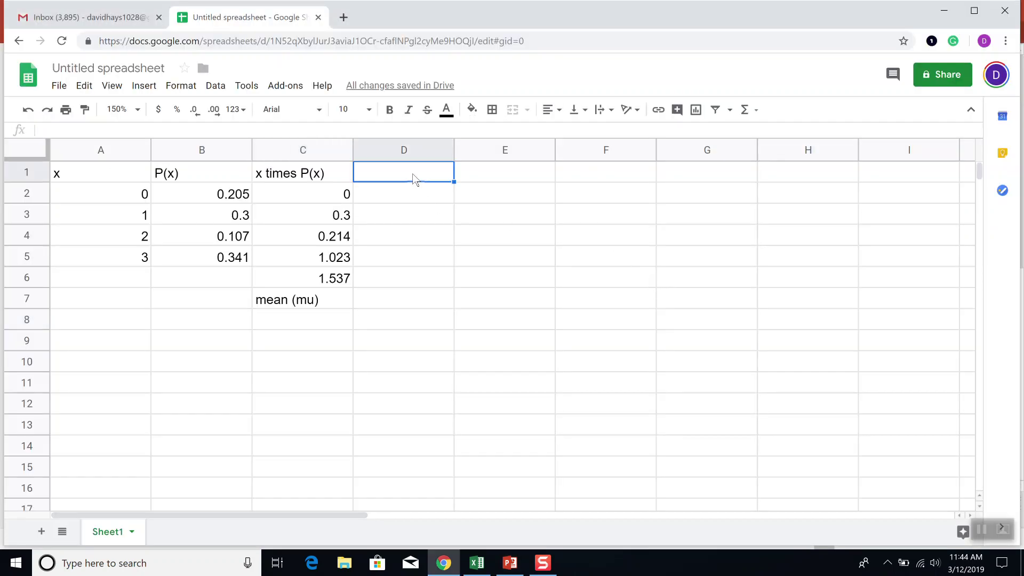
{"action": "type", "text": "x - mu"}
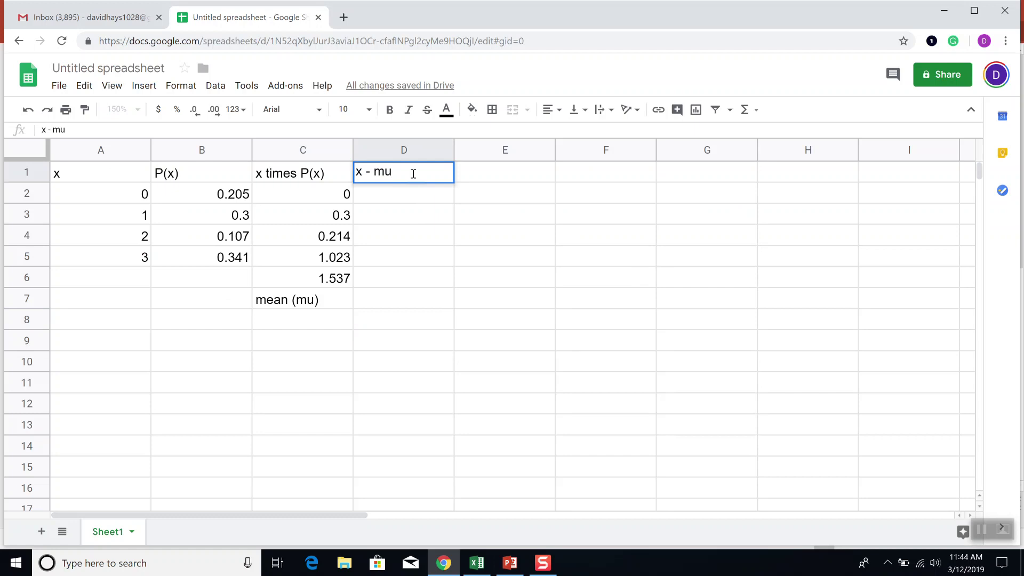
{"action": "key", "text": "Return"}
{"action": "type", "text": "="}
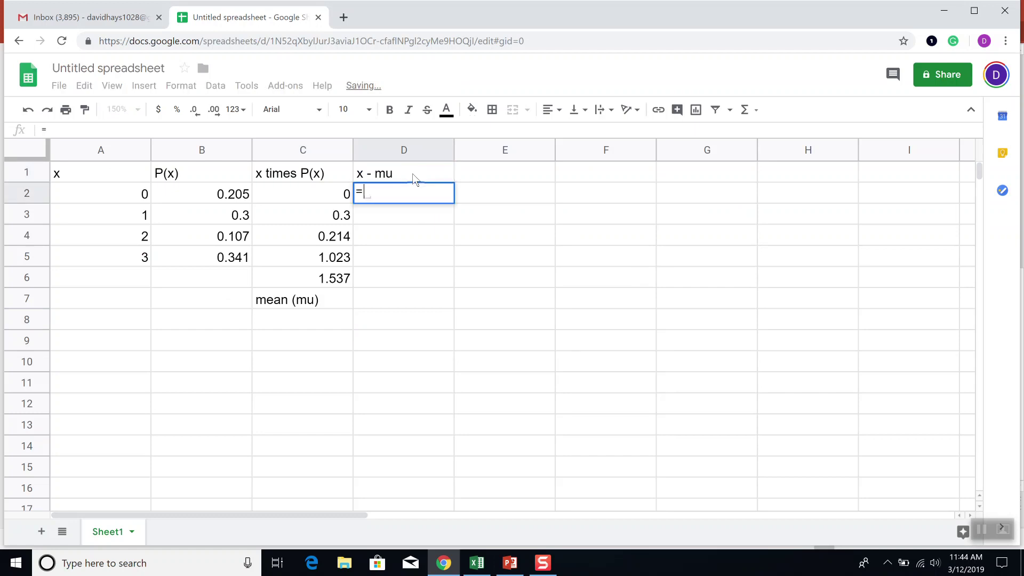
{"action": "left_click", "coordinate": [303, 194]}
{"action": "left_click", "coordinate": [123, 192]}
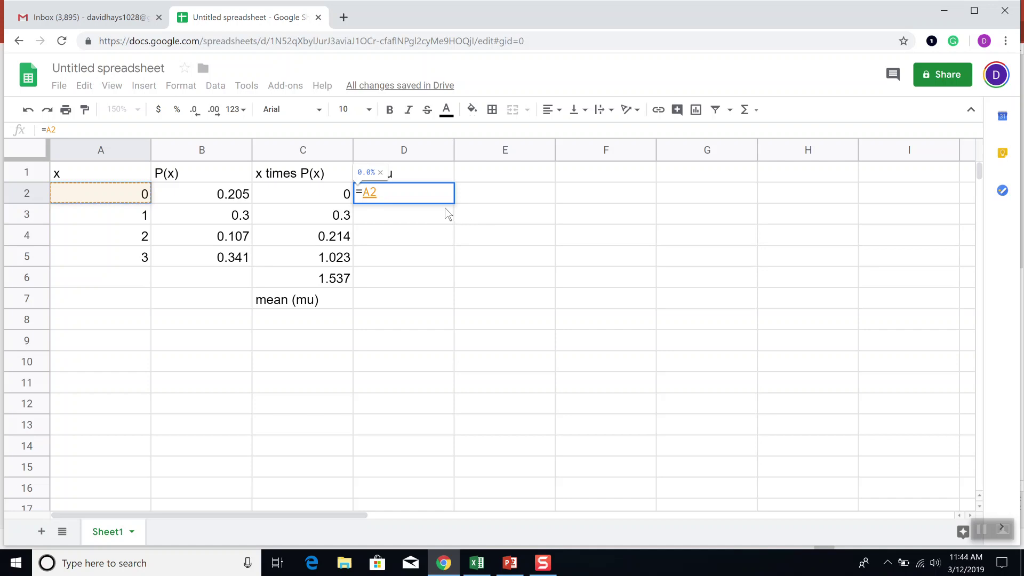
{"action": "left_click_drag", "start_coordinate": [356, 193], "coordinate": [373, 192]}
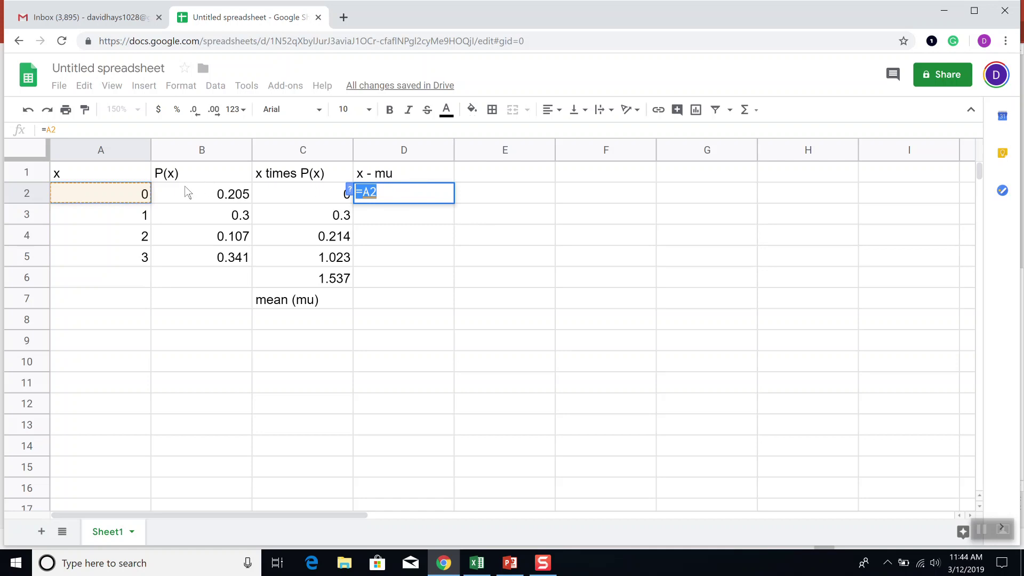
{"action": "left_click", "coordinate": [394, 192]}
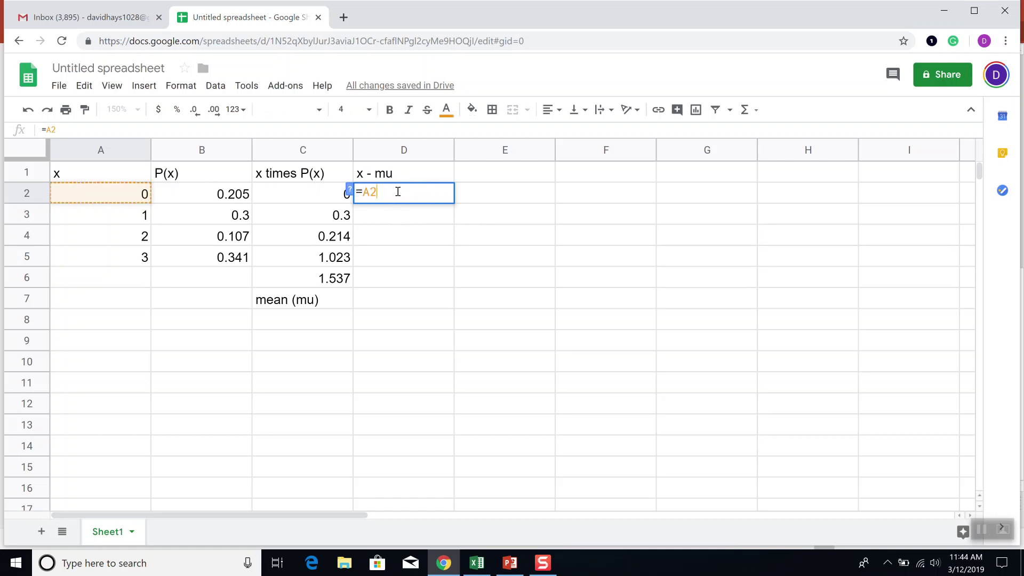
Subtract the mean with an absolute reference, making D2 =A2-$C$6
{"action": "type", "text": "-"}
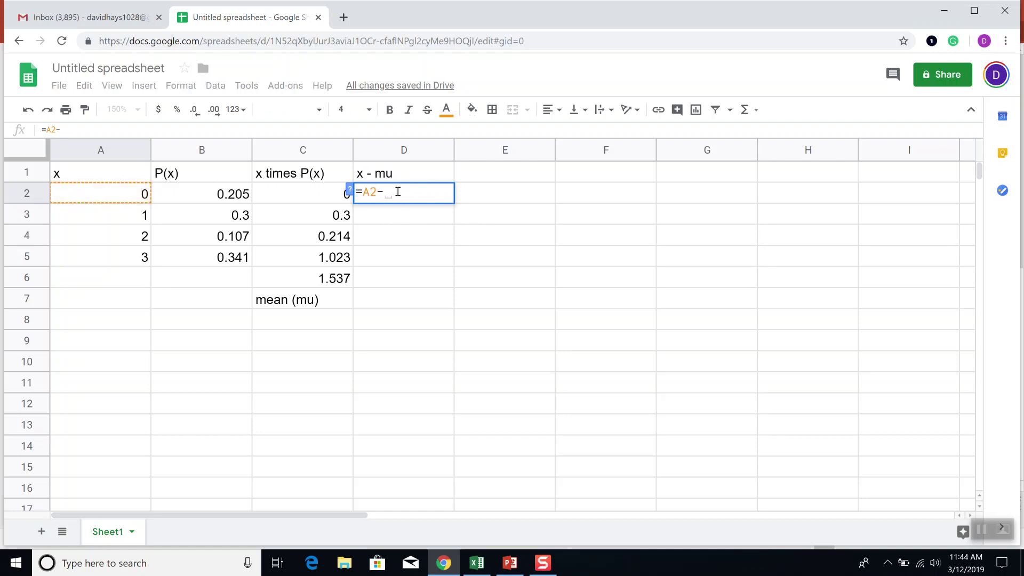
{"action": "left_click", "coordinate": [310, 277]}
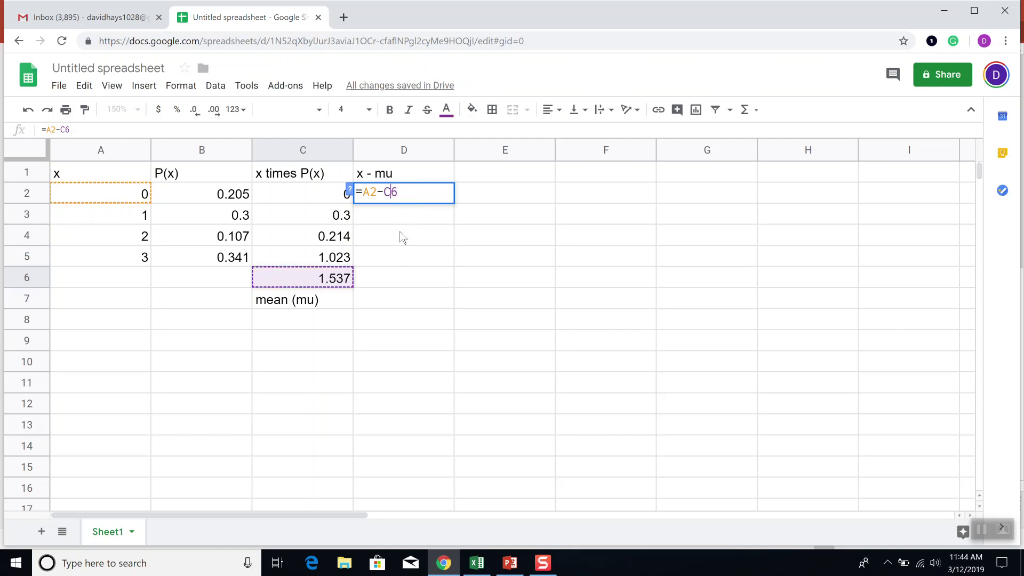
{"action": "type", "text": "$"}
{"action": "key", "text": "End"}
{"action": "type", "text": "$"}
{"action": "key", "text": "BackSpace"}
{"action": "key", "text": "Left"}
{"action": "type", "text": "$"}
Commit =A2-$C$6 and format column D as Number so D2 reads -1.54
{"action": "key", "text": "Return"}
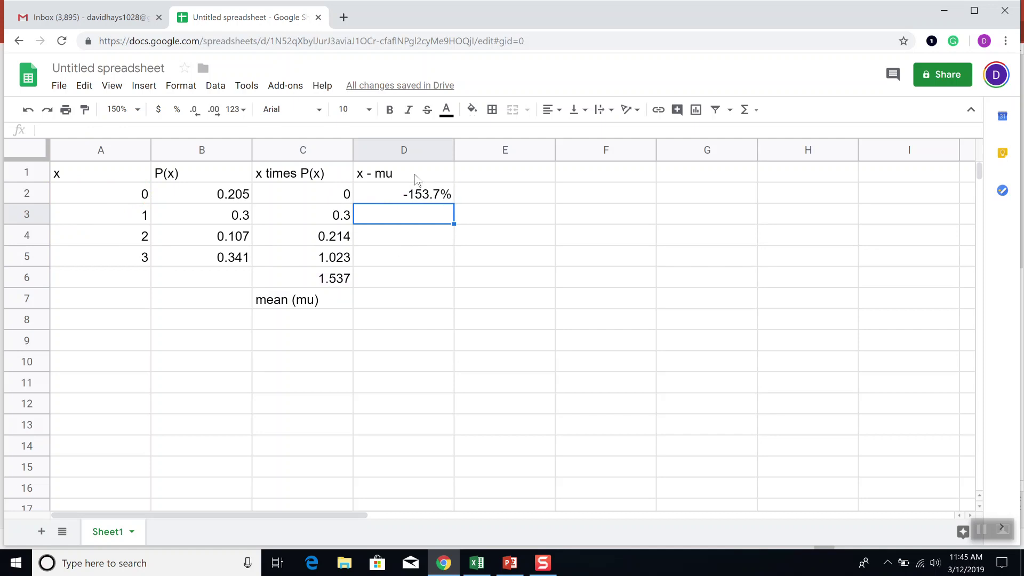
{"action": "left_click", "coordinate": [417, 198]}
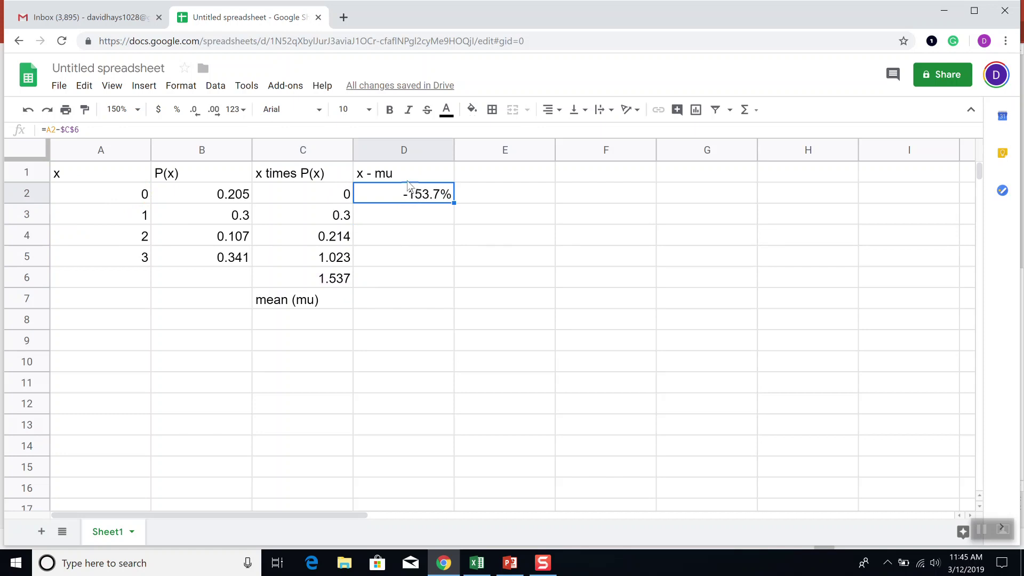
{"action": "left_click", "coordinate": [406, 151]}
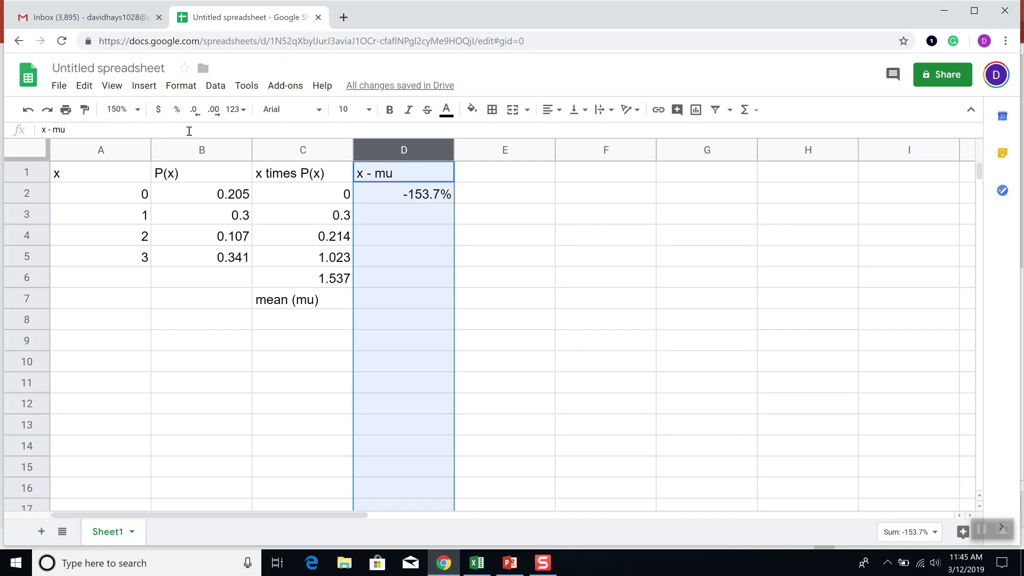
{"action": "left_click", "coordinate": [236, 114]}
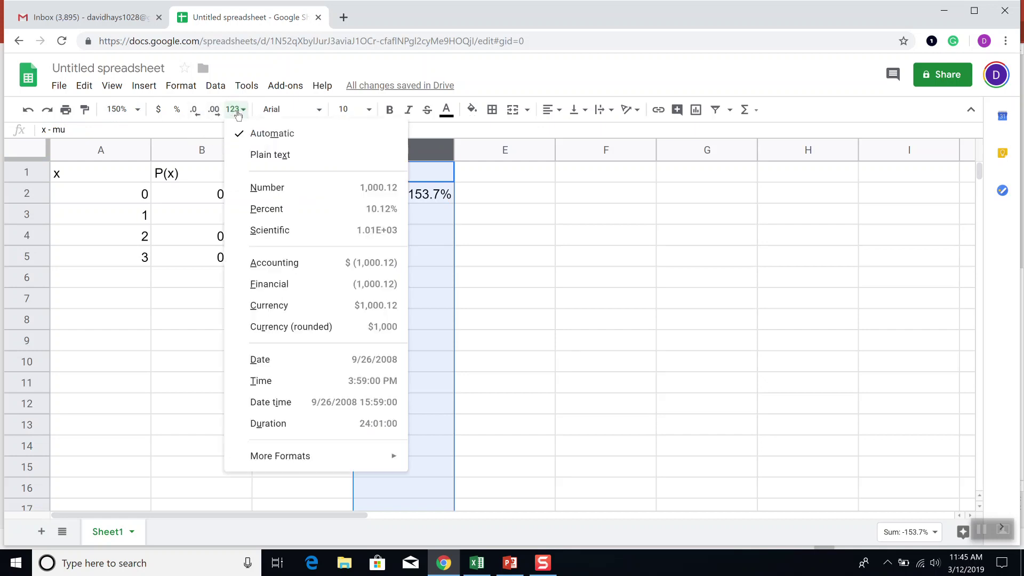
{"action": "left_click", "coordinate": [268, 189]}
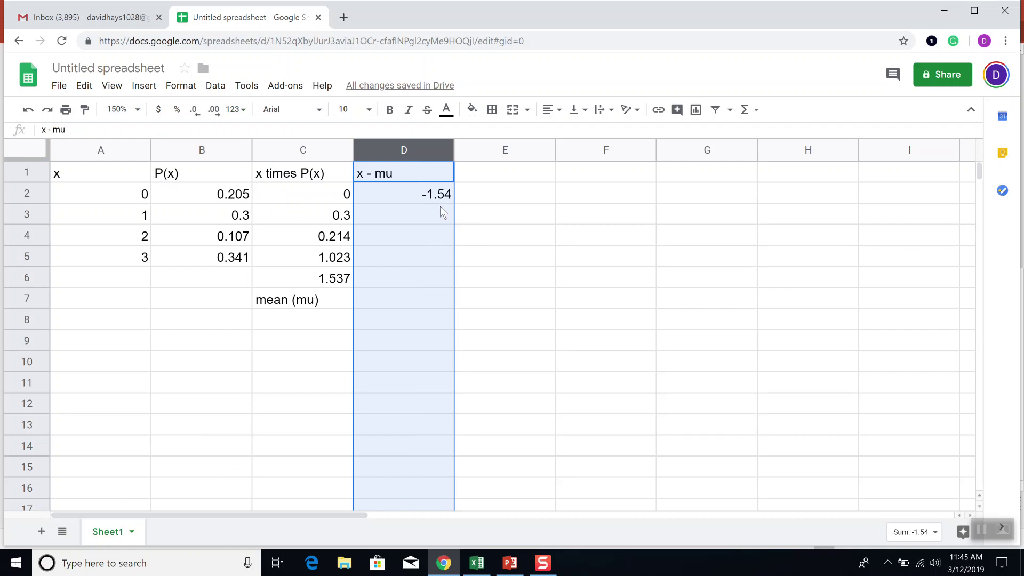
{"action": "left_click", "coordinate": [243, 112]}
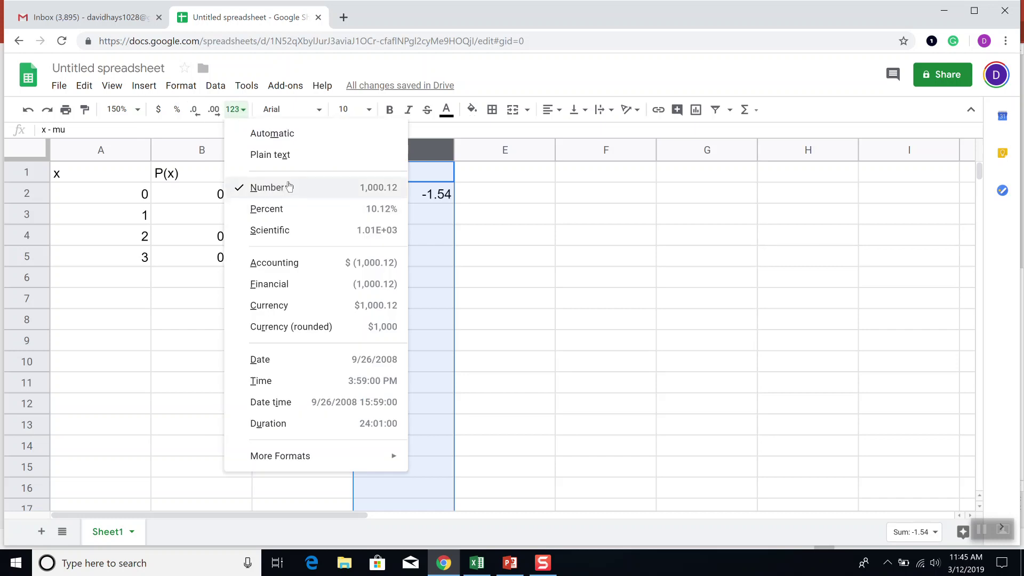
{"action": "left_click", "coordinate": [445, 210]}
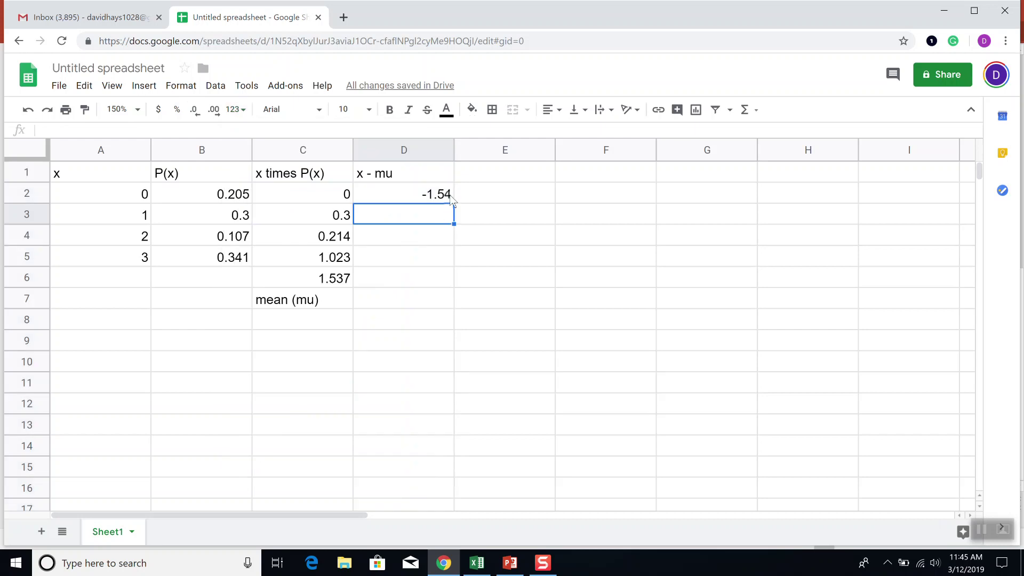
Copy the x - mu formula down to D5, giving -1.54, -0.54, 0.46, 1.46
{"action": "left_click", "coordinate": [449, 194]}
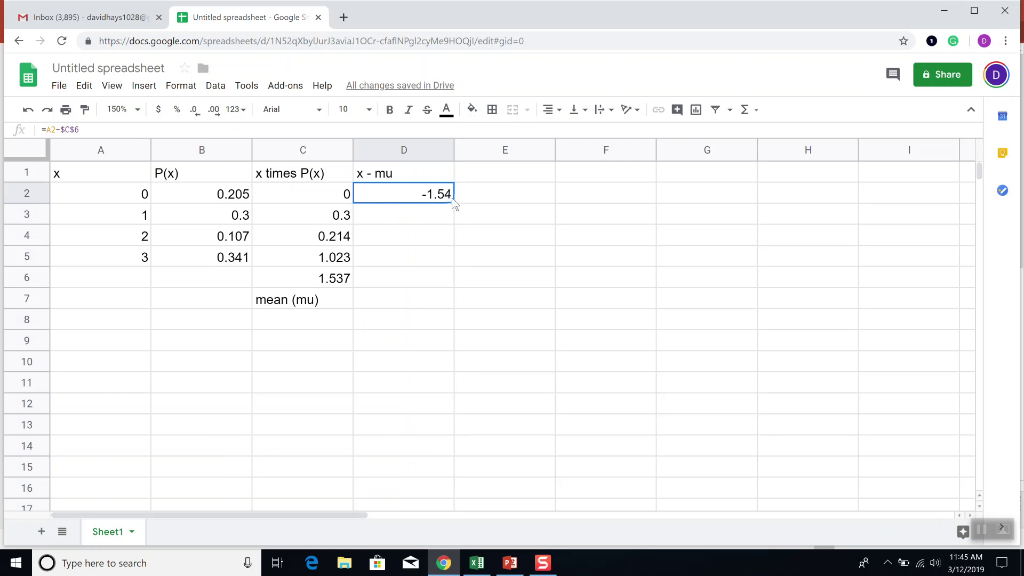
{"action": "left_click_drag", "start_coordinate": [453, 203], "coordinate": [442, 262]}
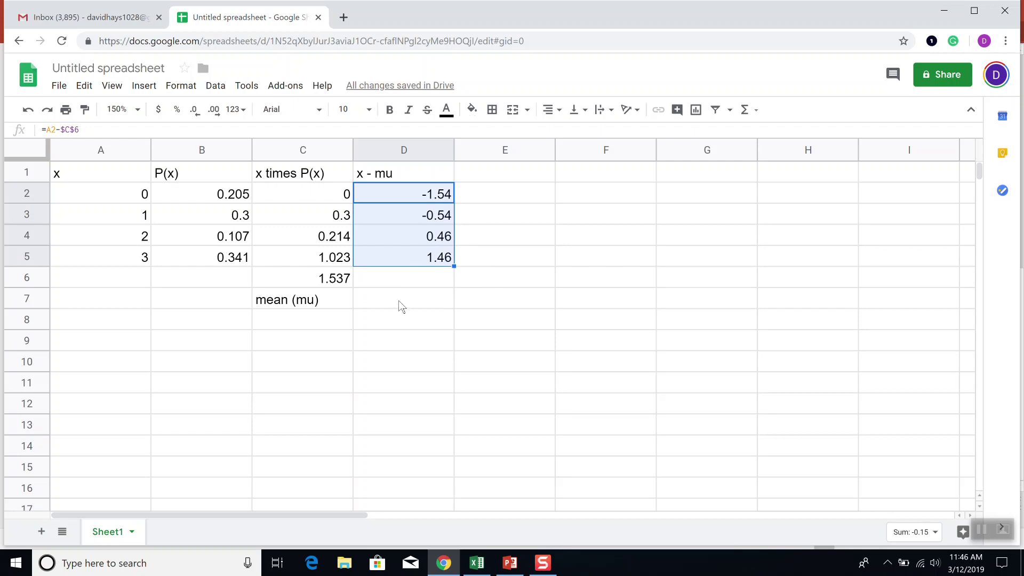
{"action": "key", "text": "alt+Tab"}
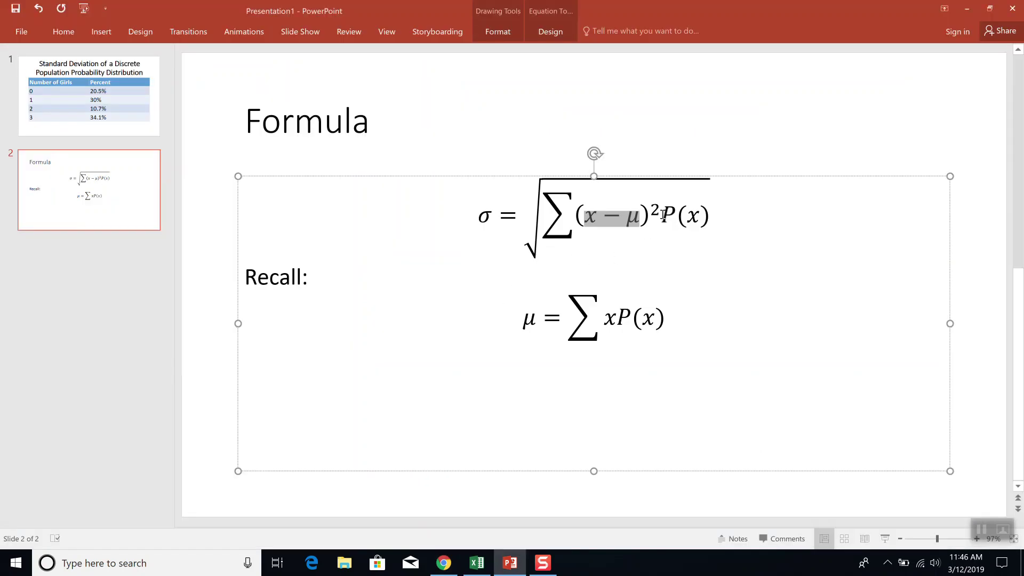
Check the squared deviation term on the slide and type the (x - mu)^2 header in E1
{"action": "left_click_drag", "start_coordinate": [663, 214], "coordinate": [580, 207]}
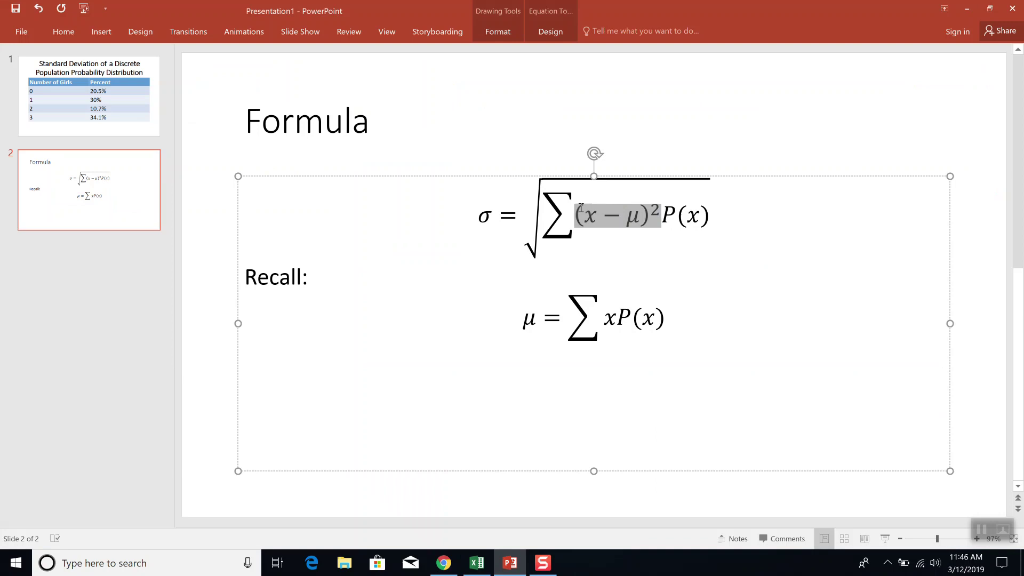
{"action": "key", "text": "alt+Tab"}
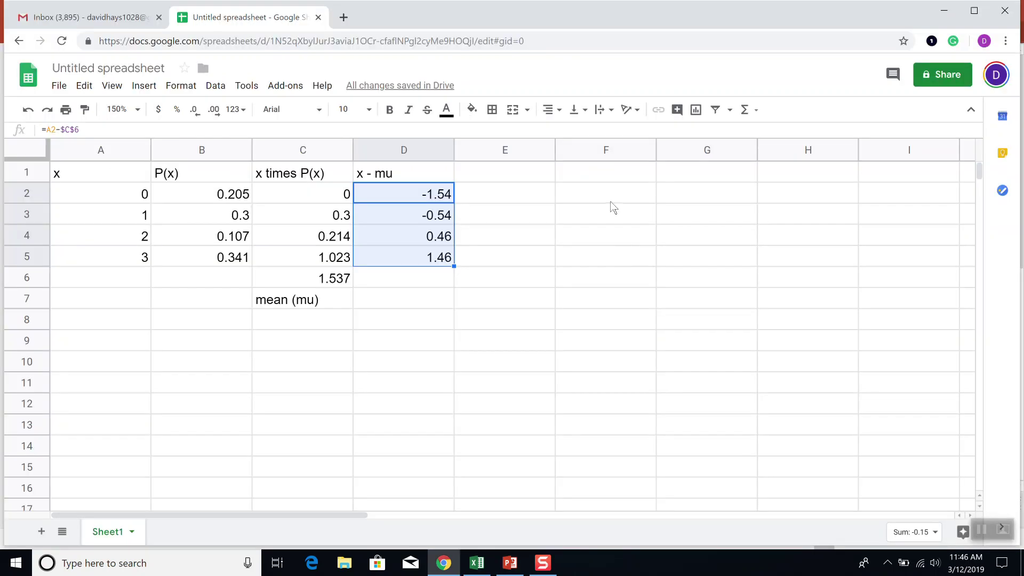
{"action": "left_click", "coordinate": [501, 171]}
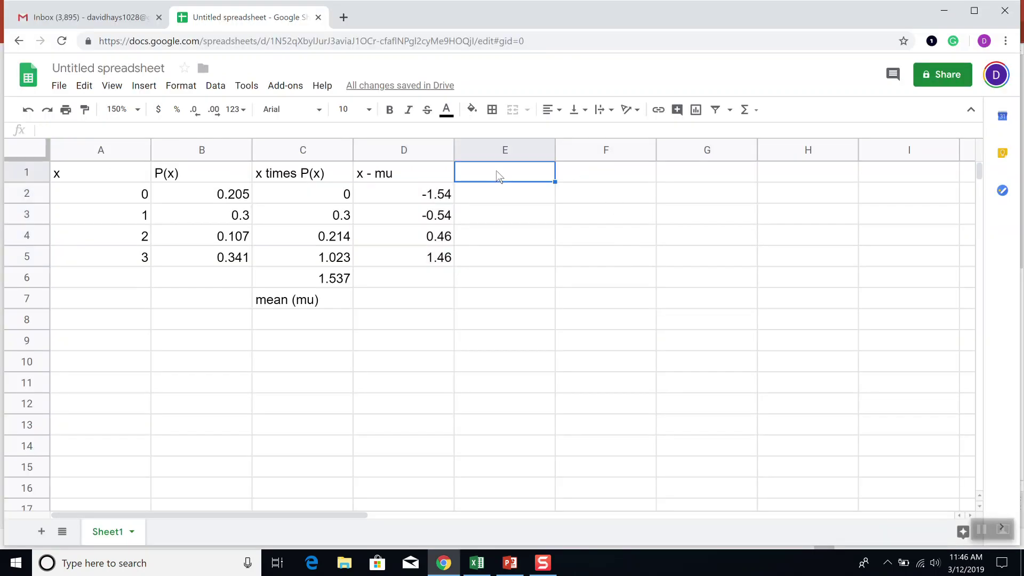
{"action": "type", "text": "(x - m"}
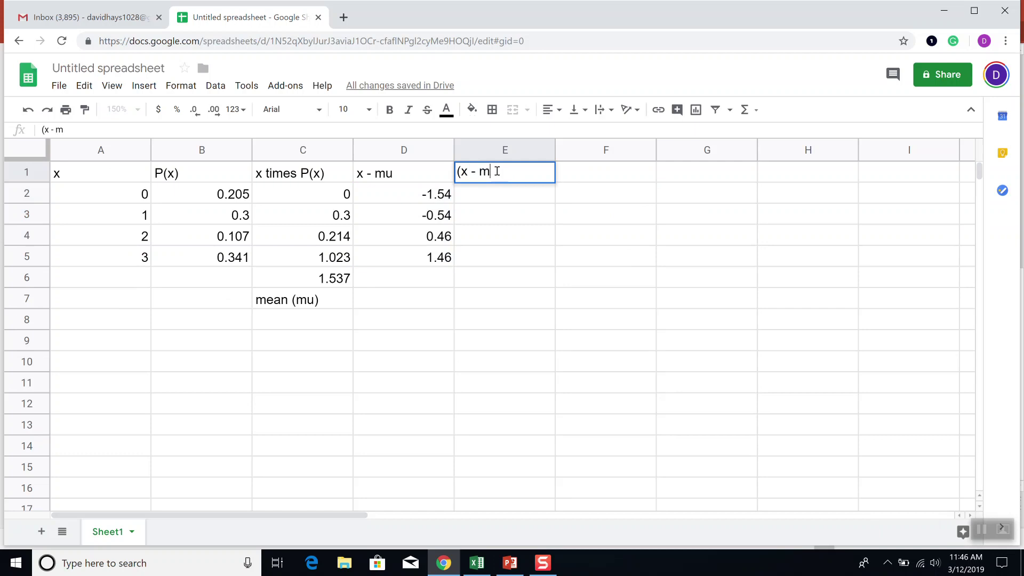
{"action": "type", "text": "u)^2"}
Enter =D2*D2 in E2 and fill to E5, giving 2.362369, 0.288369, 0.214369, 2.140369
{"action": "key", "text": "Return"}
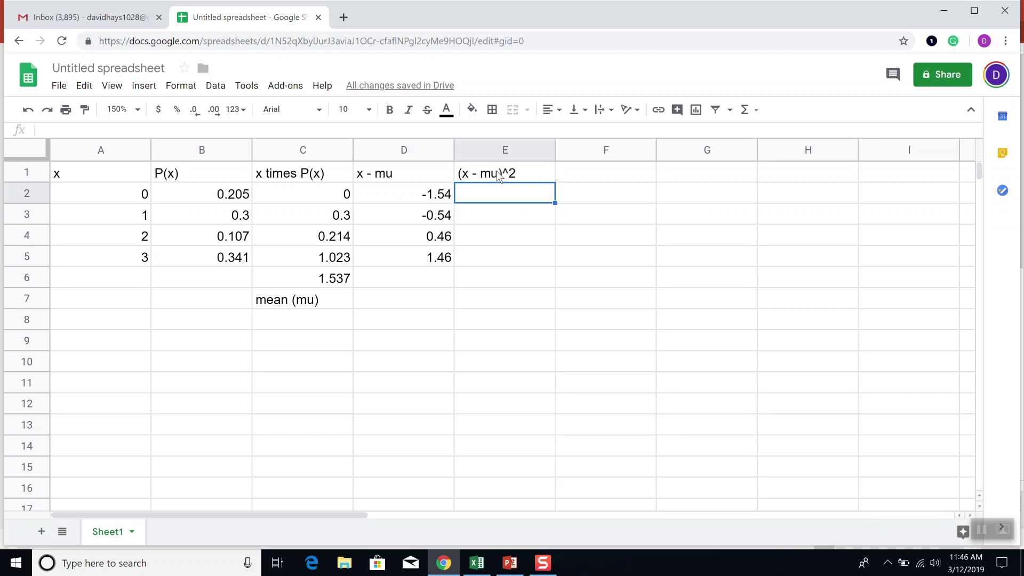
{"action": "type", "text": "=D2"}
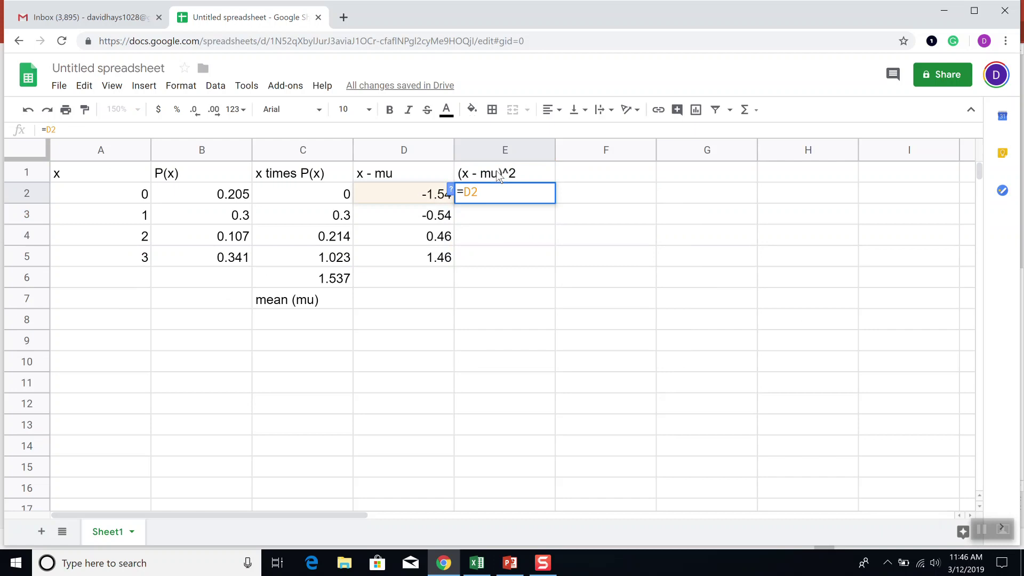
{"action": "type", "text": "*D2"}
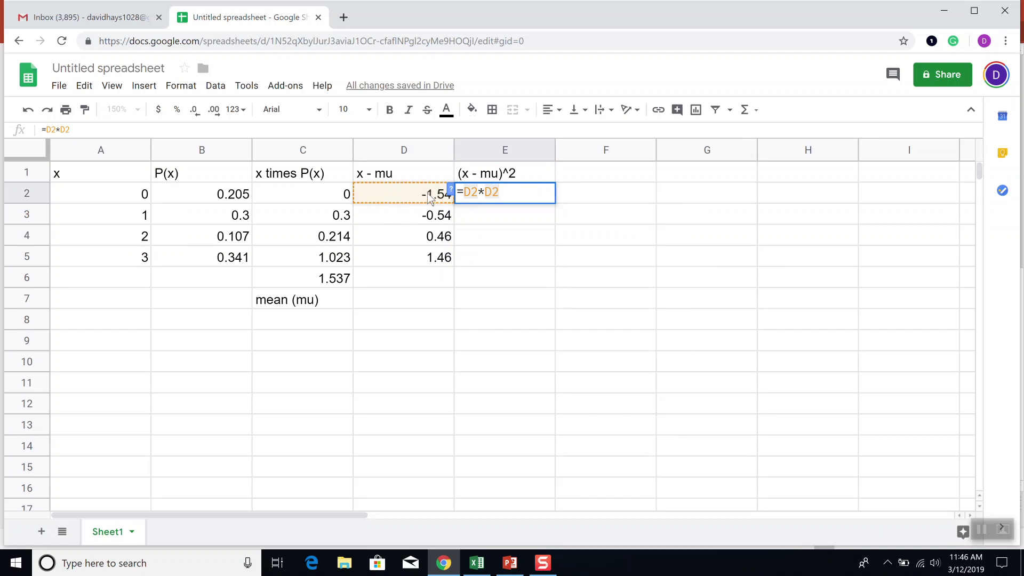
{"action": "key", "text": "Return"}
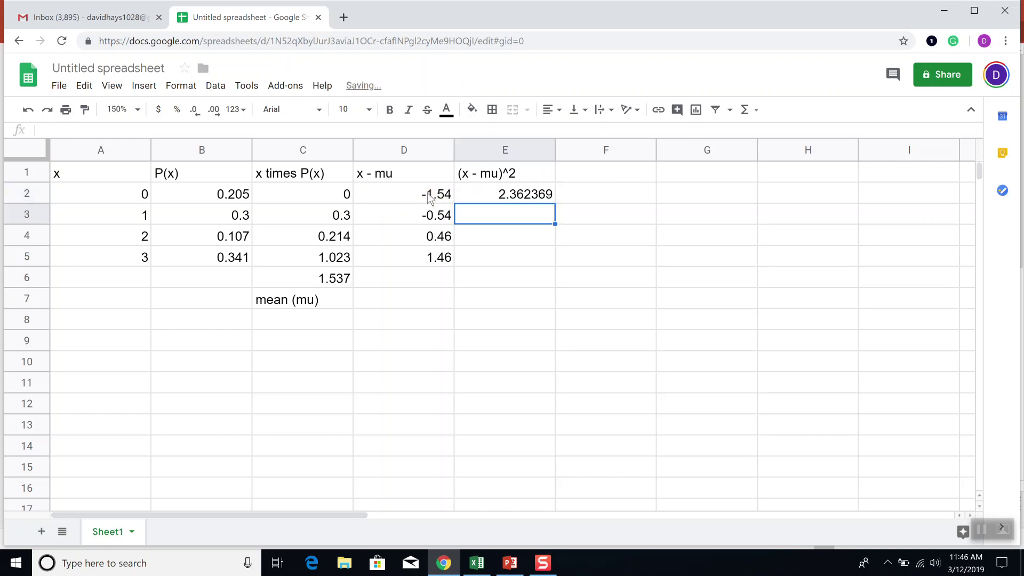
{"action": "left_click", "coordinate": [530, 195]}
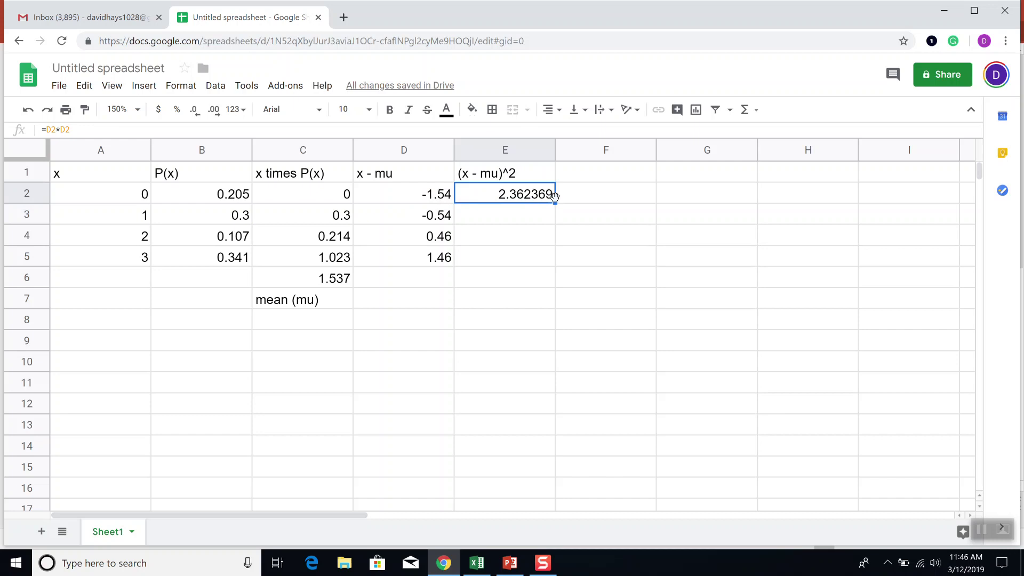
{"action": "left_click_drag", "start_coordinate": [555, 203], "coordinate": [546, 259]}
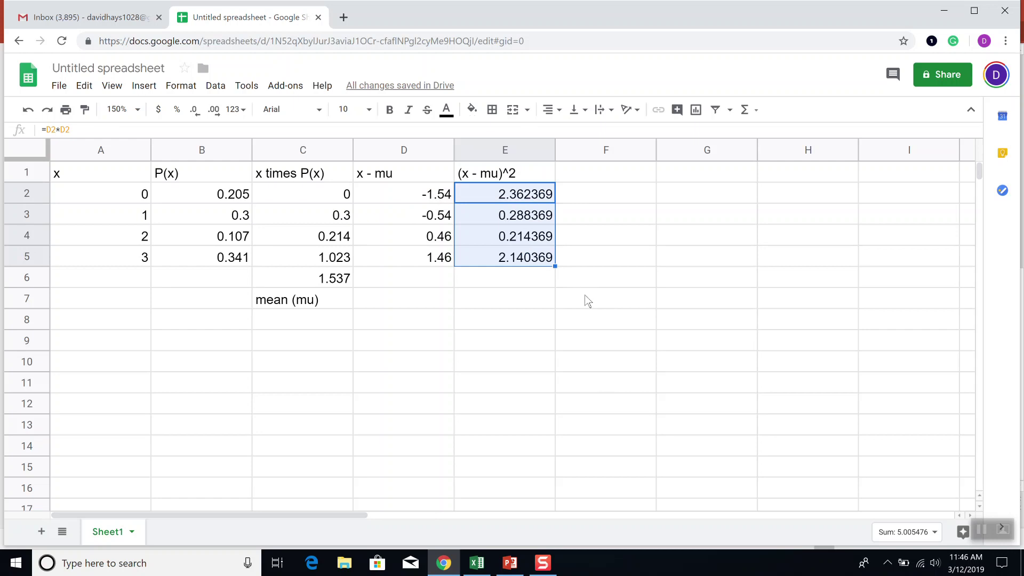
{"action": "key", "text": "alt+Tab"}
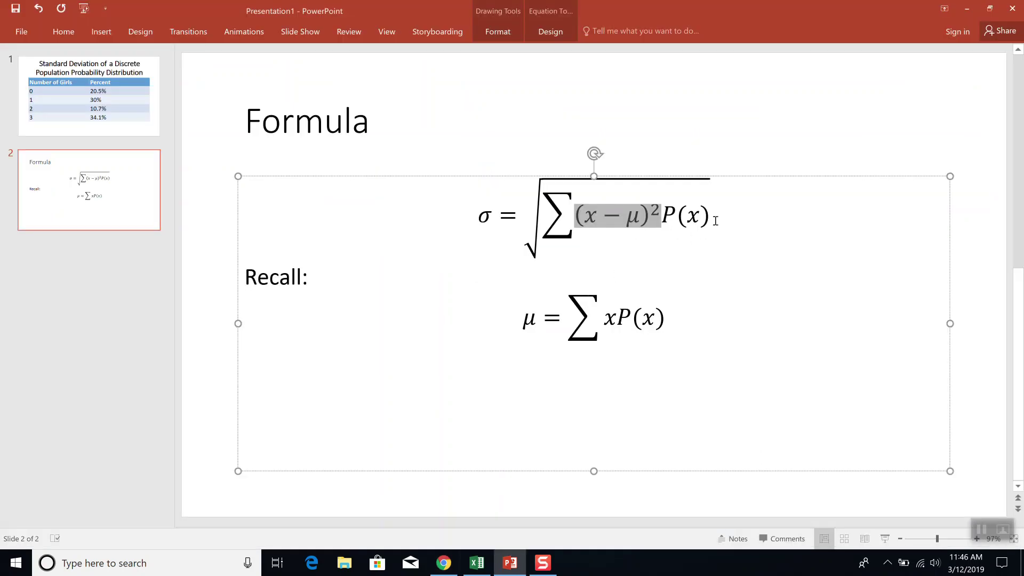
{"action": "left_click_drag", "start_coordinate": [716, 221], "coordinate": [576, 214]}
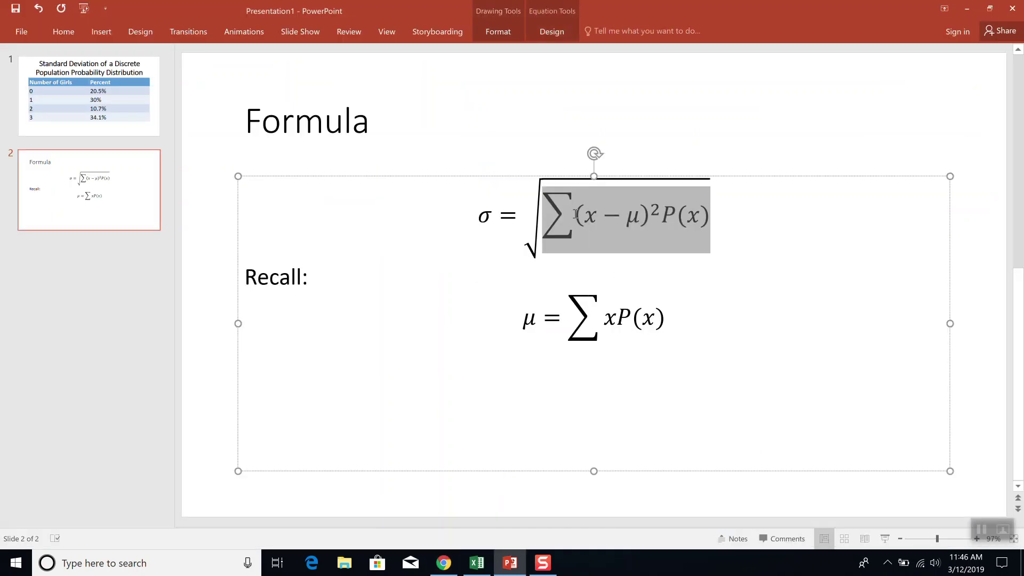
Title column F '(x - mu)^2*P(x)' in F1
{"action": "key", "text": "alt+Tab"}
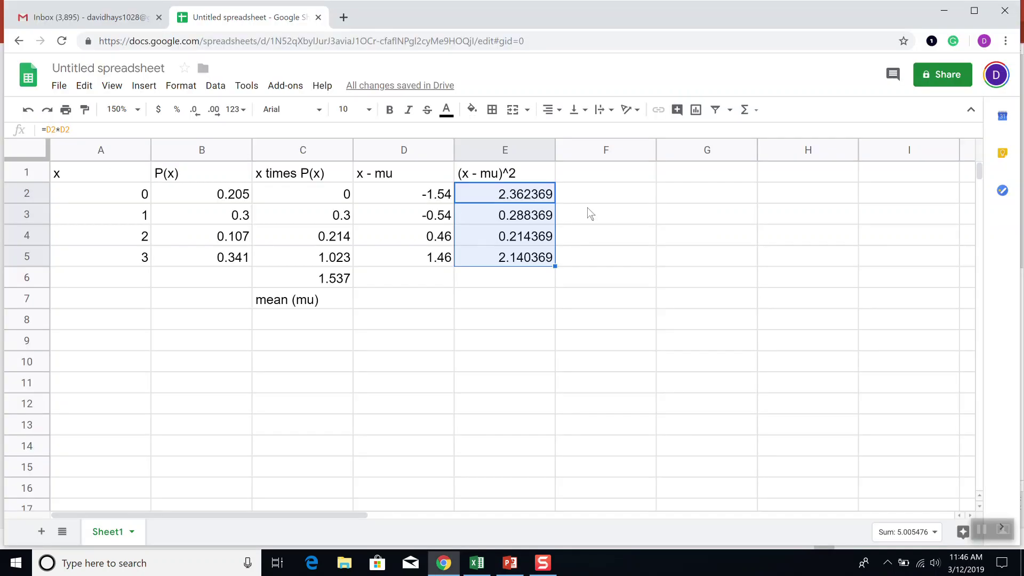
{"action": "left_click", "coordinate": [606, 174]}
{"action": "type", "text": "(x-m"}
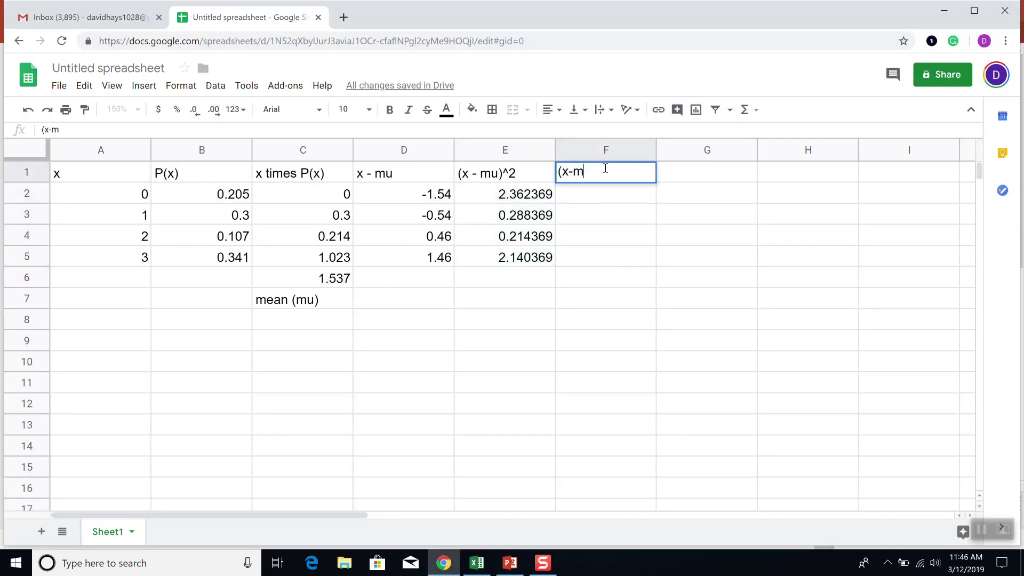
{"action": "key", "text": "BackSpace"}
{"action": "key", "text": "BackSpace"}
{"action": "type", "text": "- mu)^2*P(x)"}
{"action": "key", "text": "Return"}
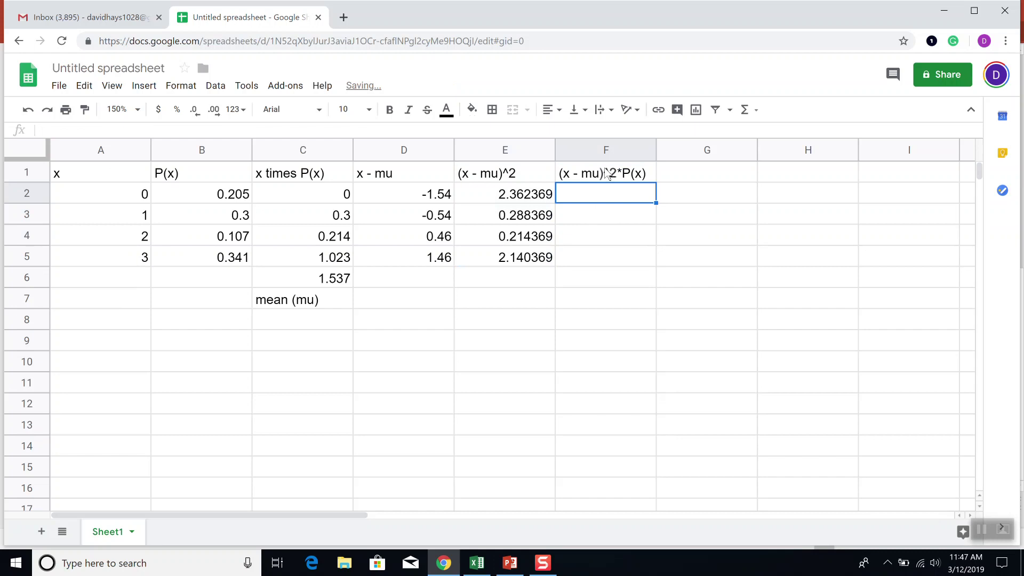
Enter =E2*B2 in F2 and fill to F5, giving 0.484285645 through 0.729865829
{"action": "type", "text": "=E"}
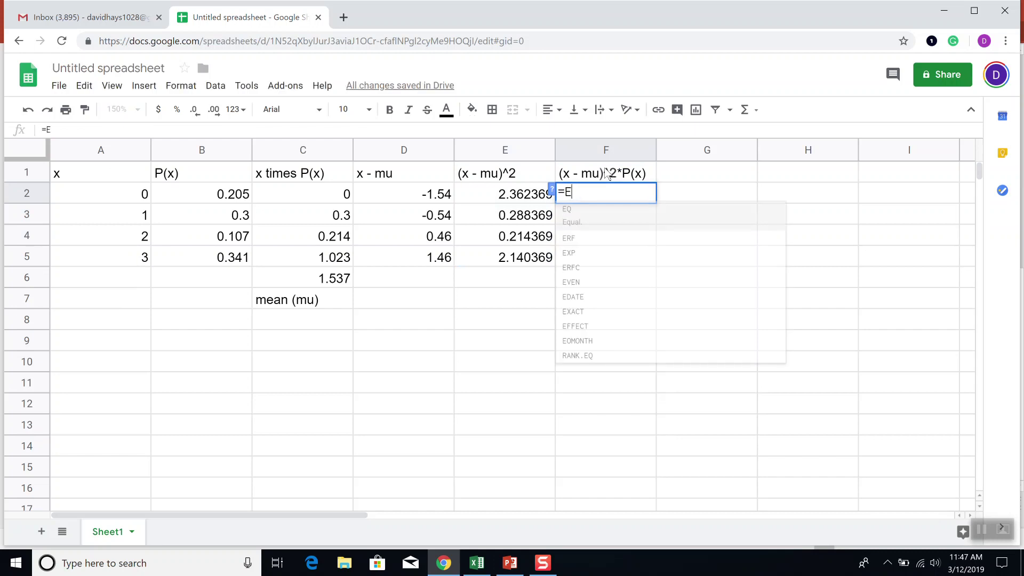
{"action": "type", "text": "2*"}
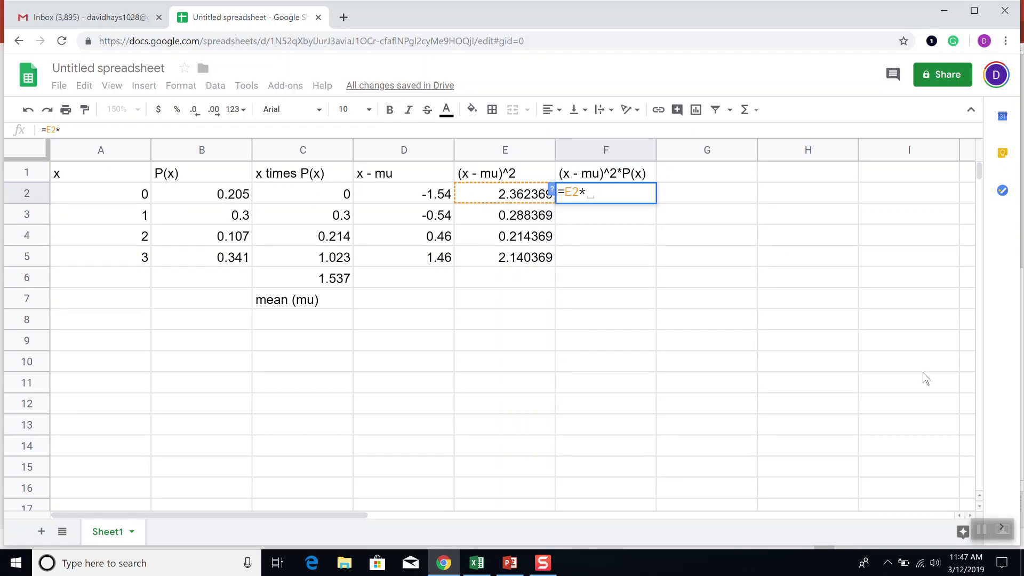
{"action": "type", "text": "B2"}
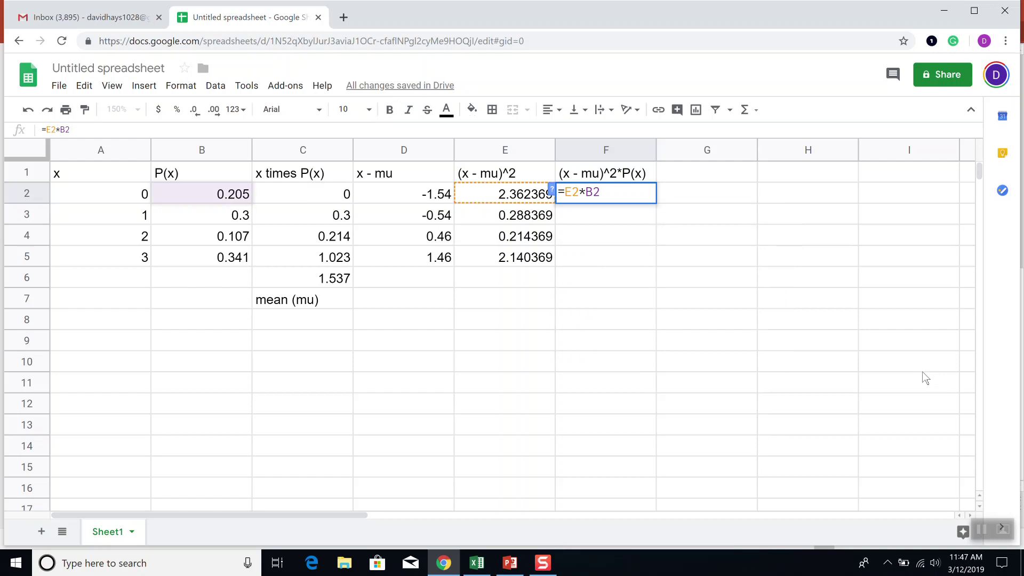
{"action": "key", "text": "Return"}
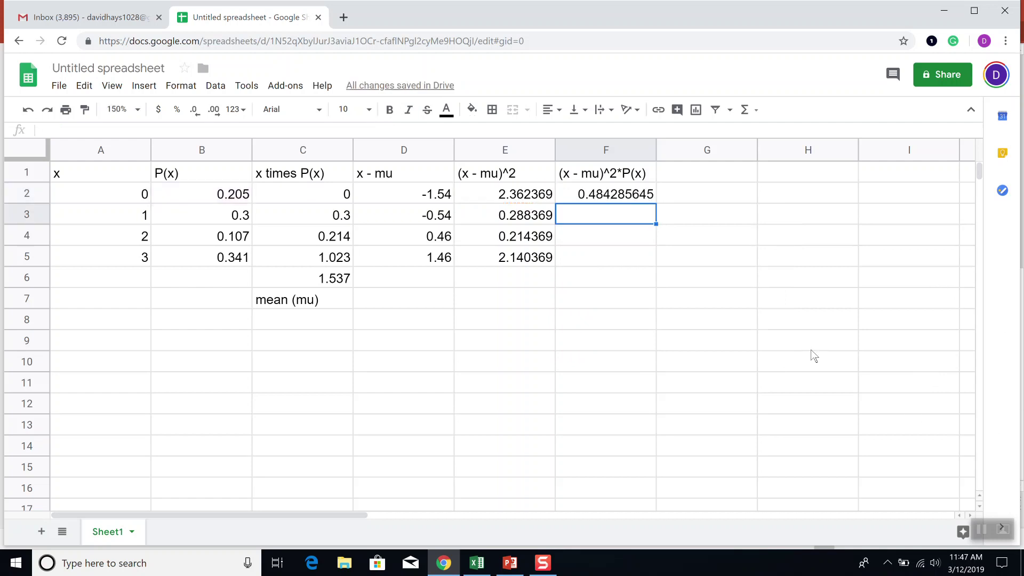
{"action": "left_click", "coordinate": [597, 176]}
{"action": "left_click", "coordinate": [600, 194]}
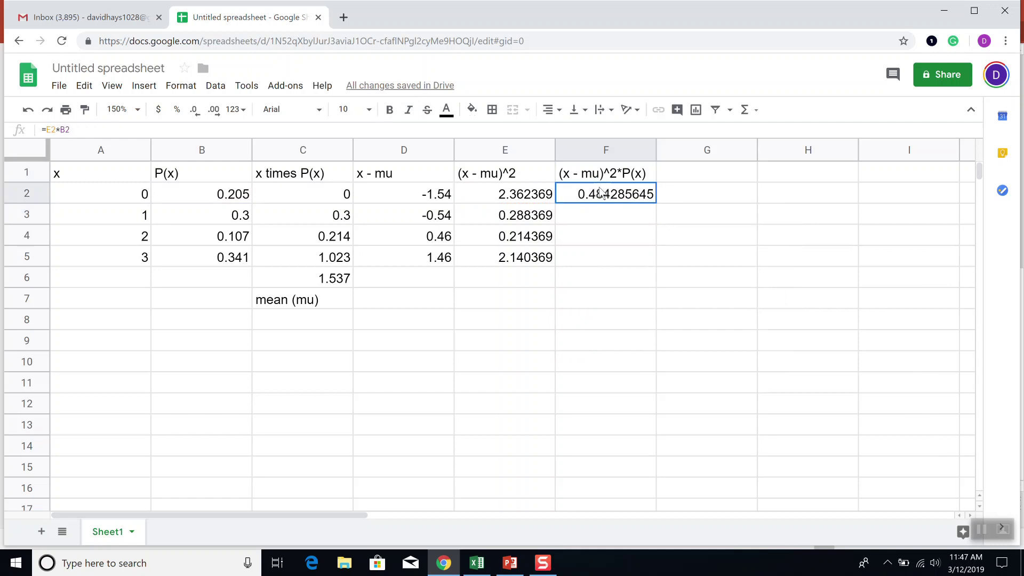
{"action": "left_click_drag", "start_coordinate": [656, 201], "coordinate": [652, 262]}
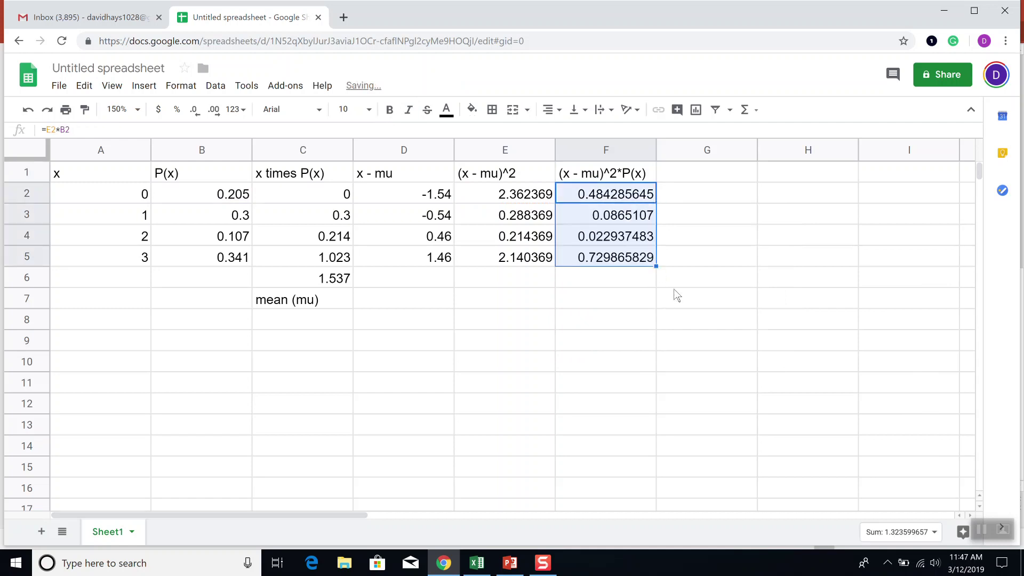
{"action": "key", "text": "alt+Tab"}
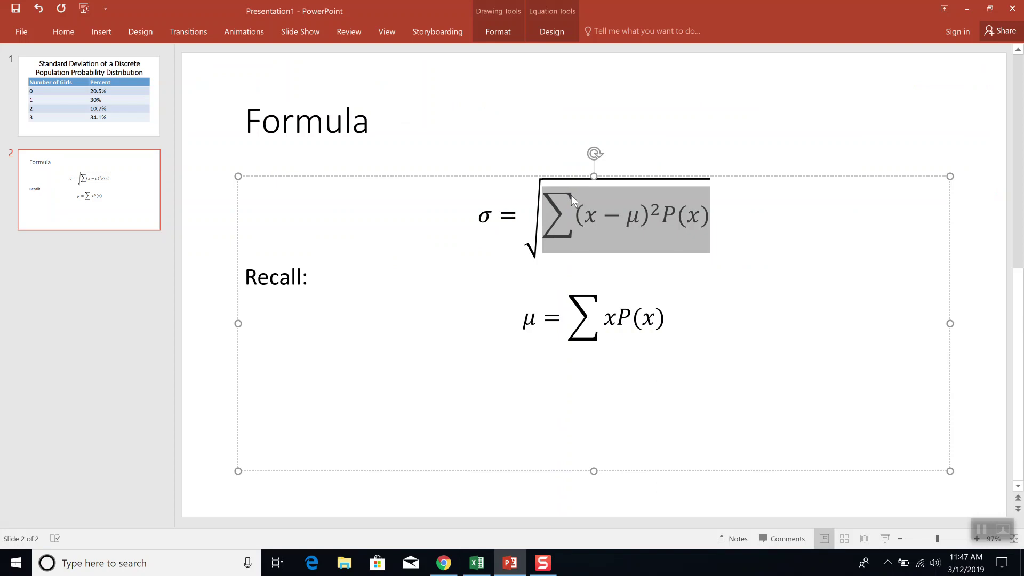
Return from the PowerPoint formula slide to the spreadsheet and select cell F6
{"action": "key", "text": "alt+Tab"}
{"action": "left_click", "coordinate": [625, 280]}
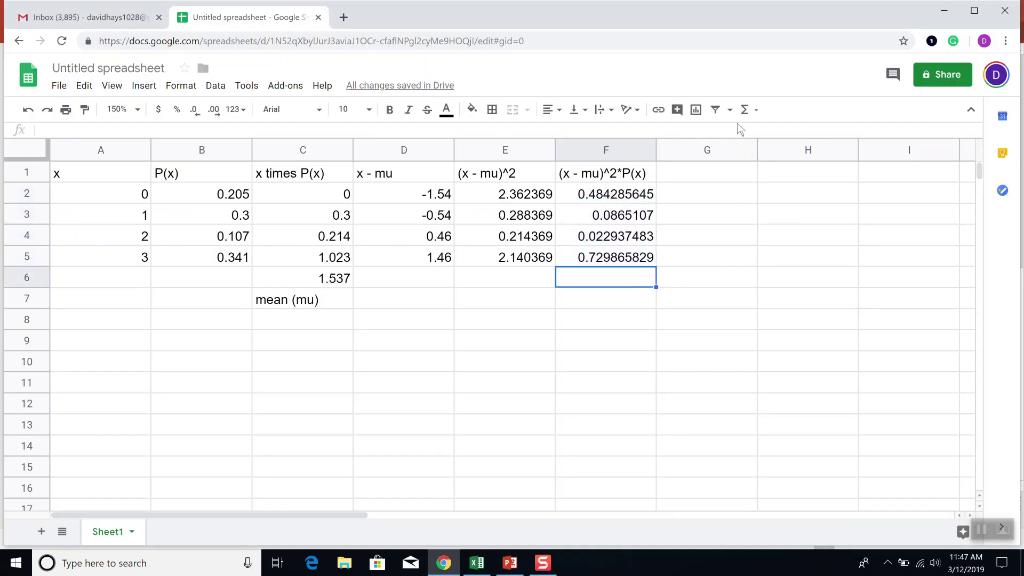
Insert a SUM of F2:F5 into F6, giving 1.323599657
{"action": "left_click", "coordinate": [747, 111]}
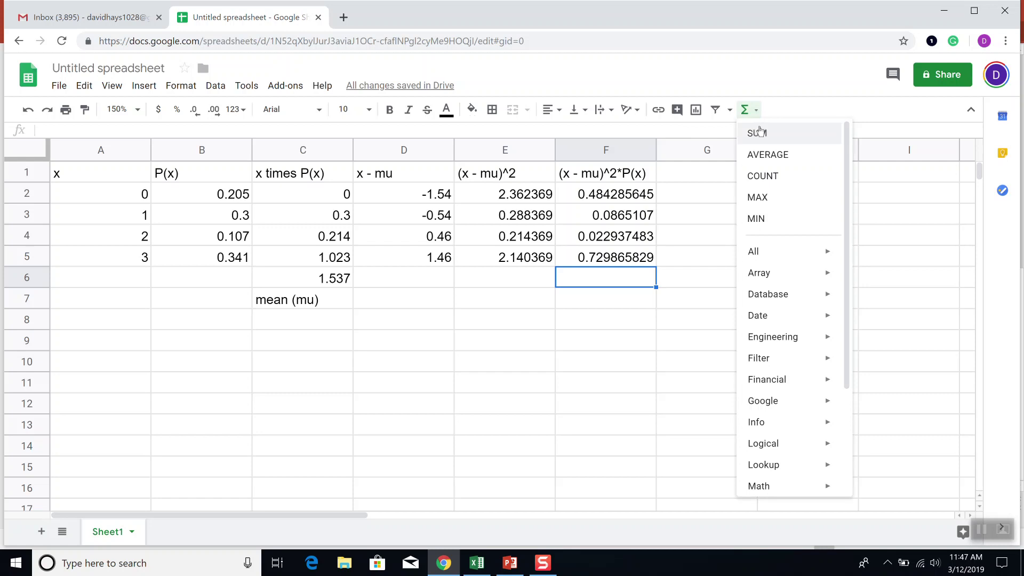
{"action": "left_click", "coordinate": [760, 128]}
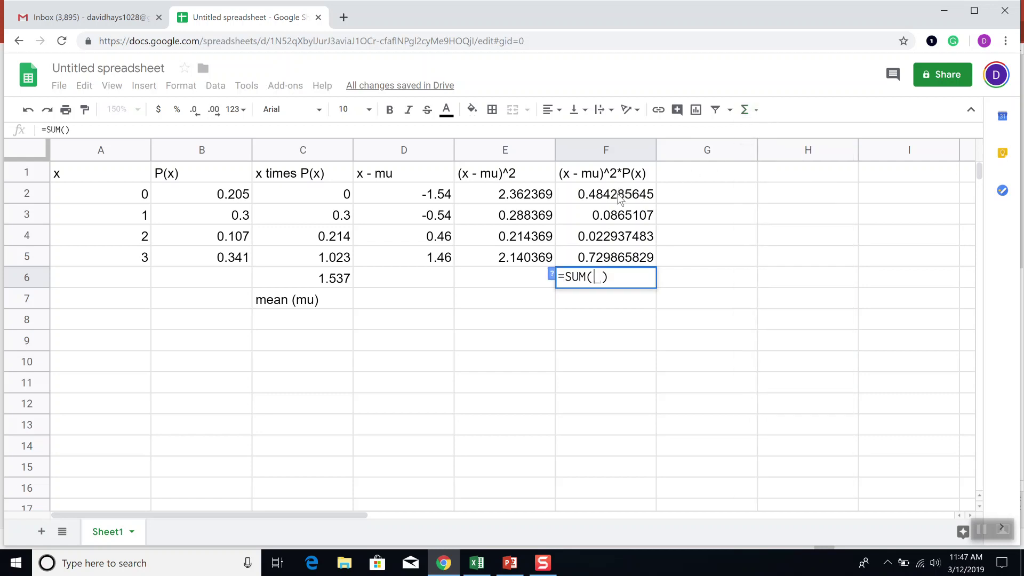
{"action": "left_click_drag", "start_coordinate": [619, 199], "coordinate": [631, 259]}
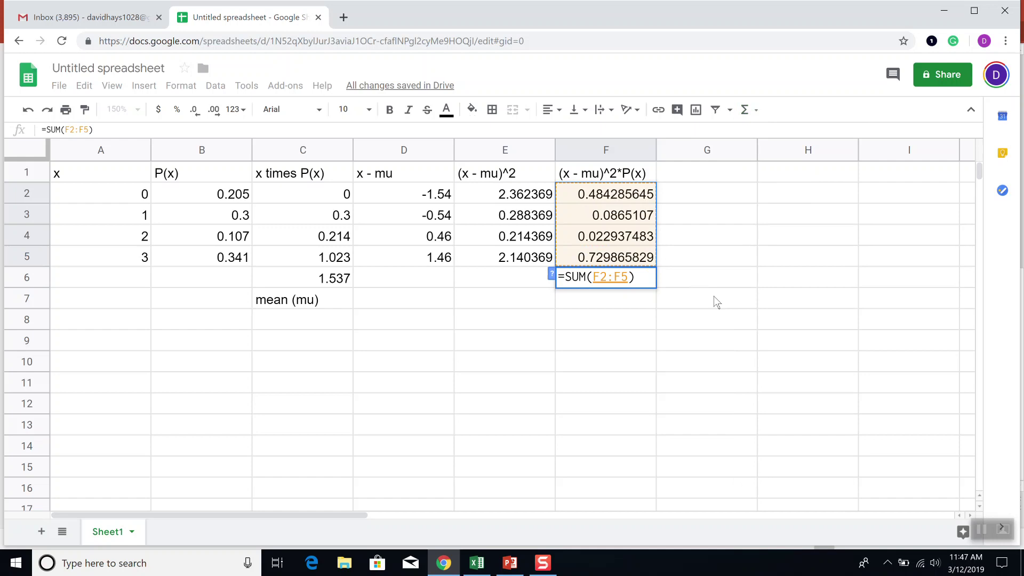
{"action": "key", "text": "Return"}
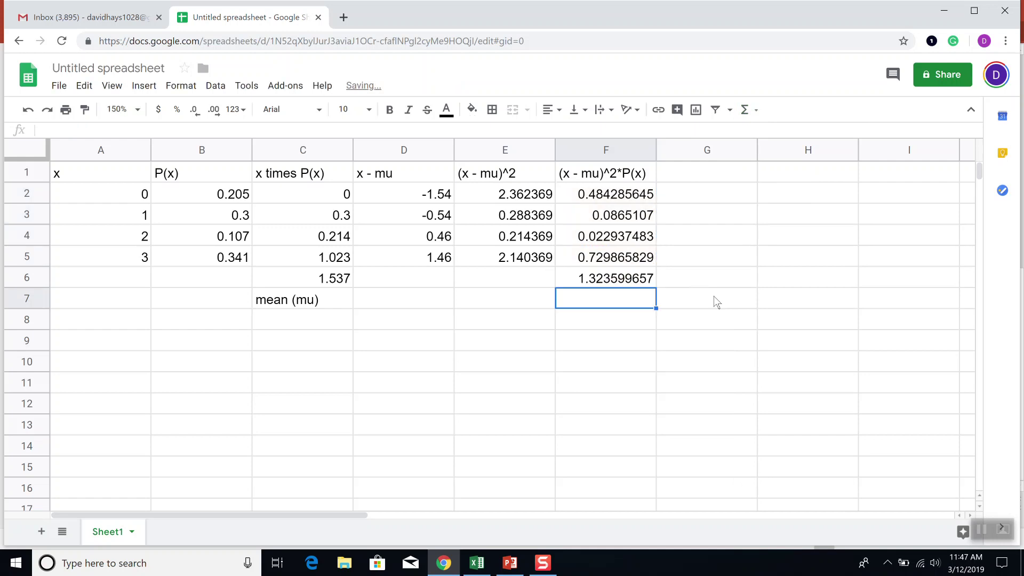
Recheck the F6 sum against the standard deviation formula slide in PowerPoint
{"action": "left_click", "coordinate": [636, 278]}
{"action": "key", "text": "alt+Tab"}
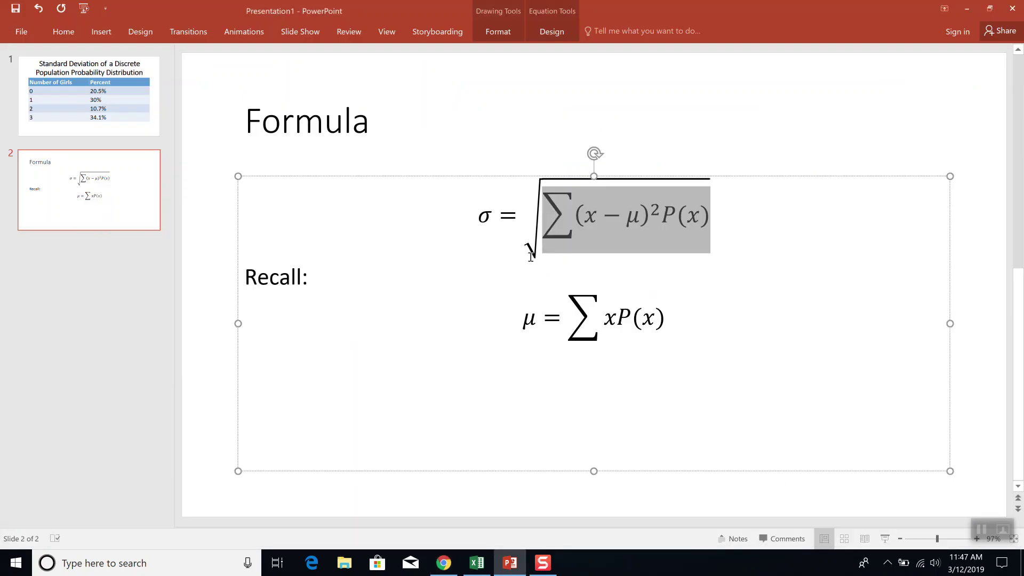
{"action": "key", "text": "alt+Tab"}
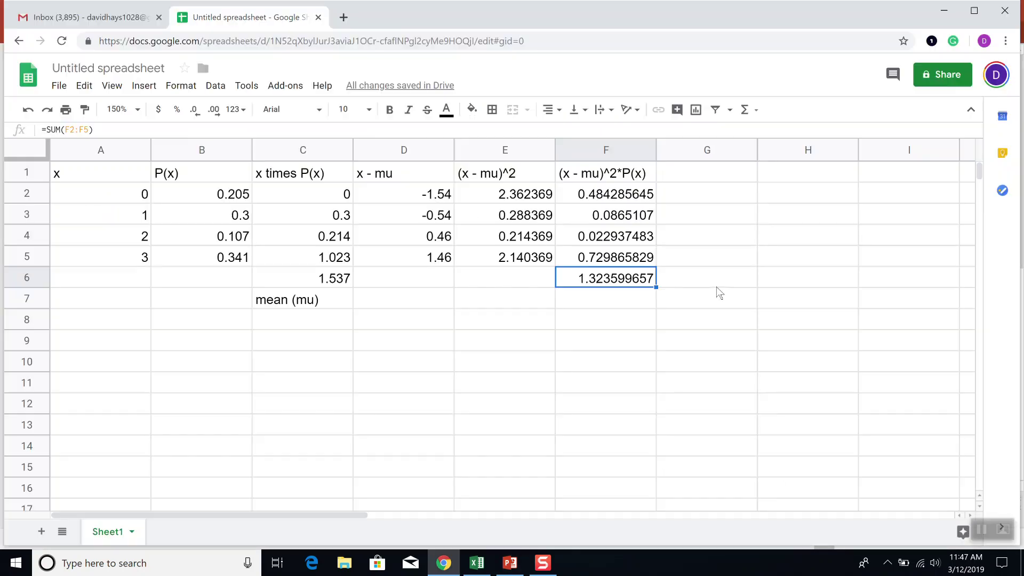
Label E8 'stdev' and enter =sqrt(F6) in F8, giving 1.150478012
{"action": "left_click", "coordinate": [514, 319]}
{"action": "type", "text": "s"}
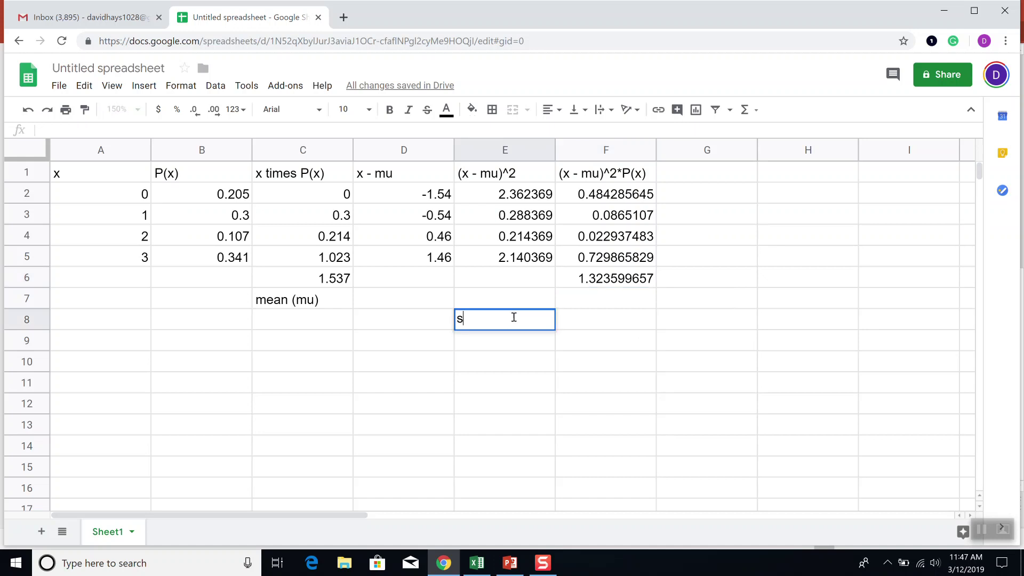
{"action": "type", "text": "tdev"}
{"action": "key", "text": "Tab"}
{"action": "type", "text": "=sqrt"}
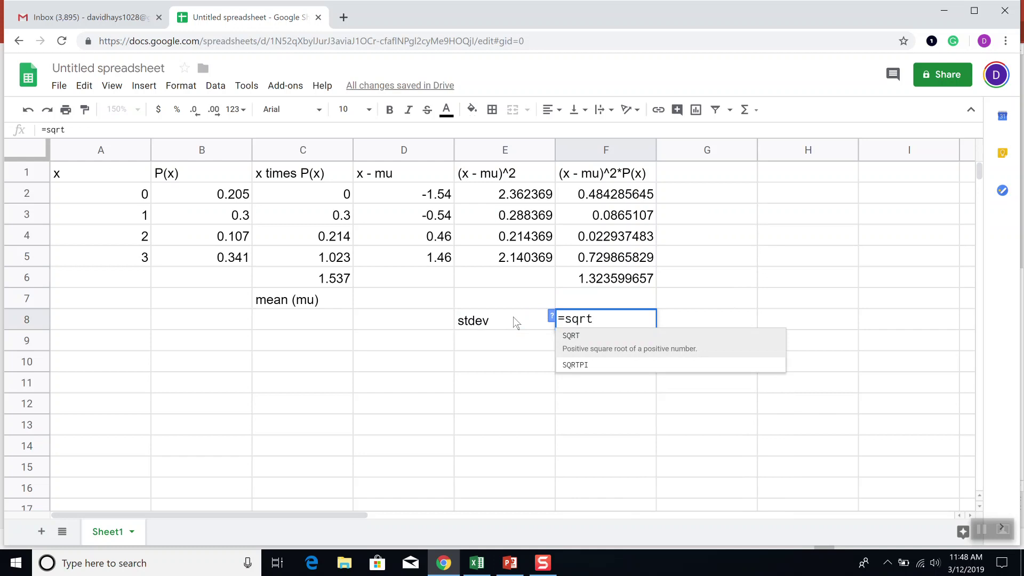
{"action": "type", "text": "("}
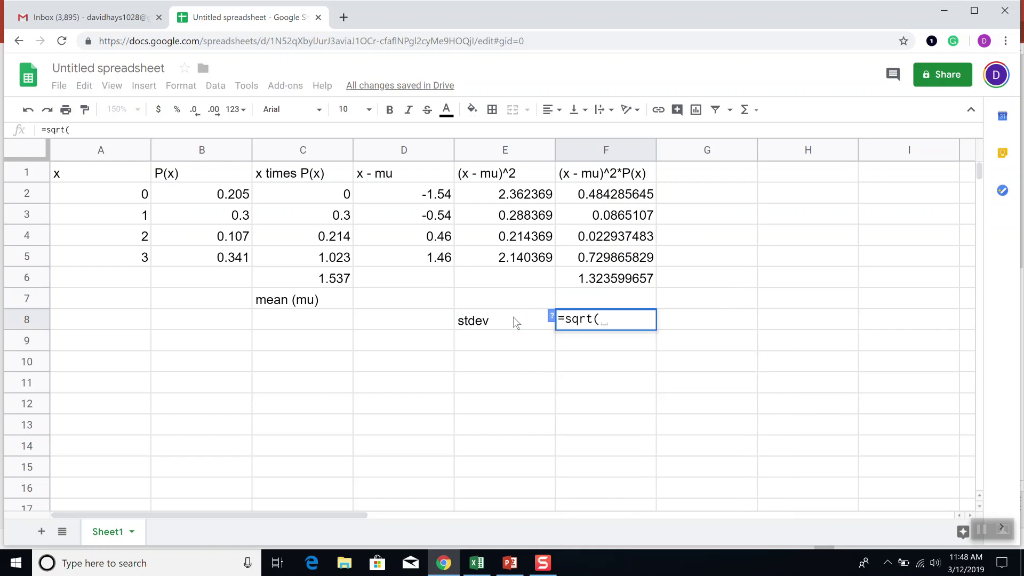
{"action": "type", "text": "F6"}
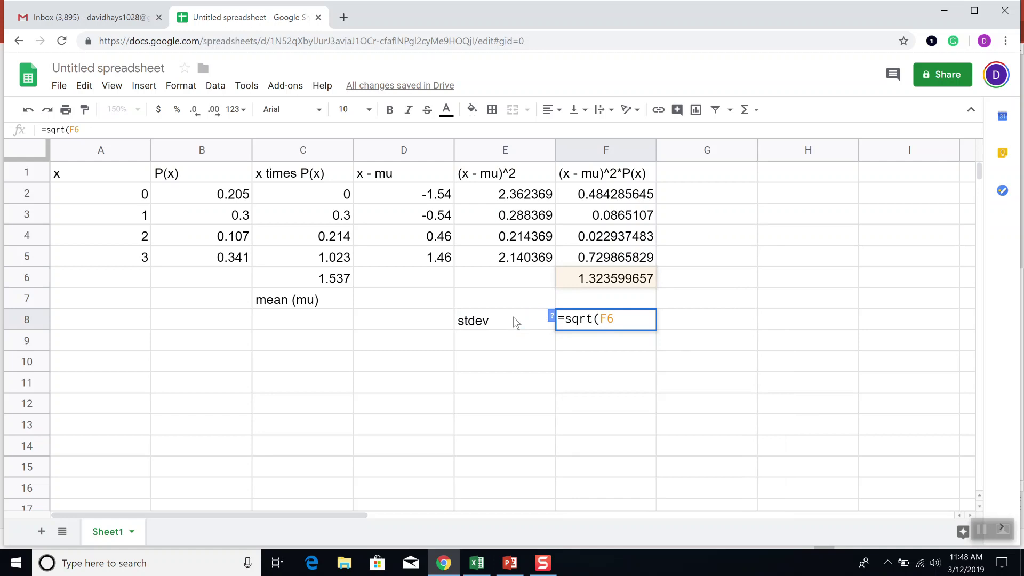
{"action": "type", "text": ")"}
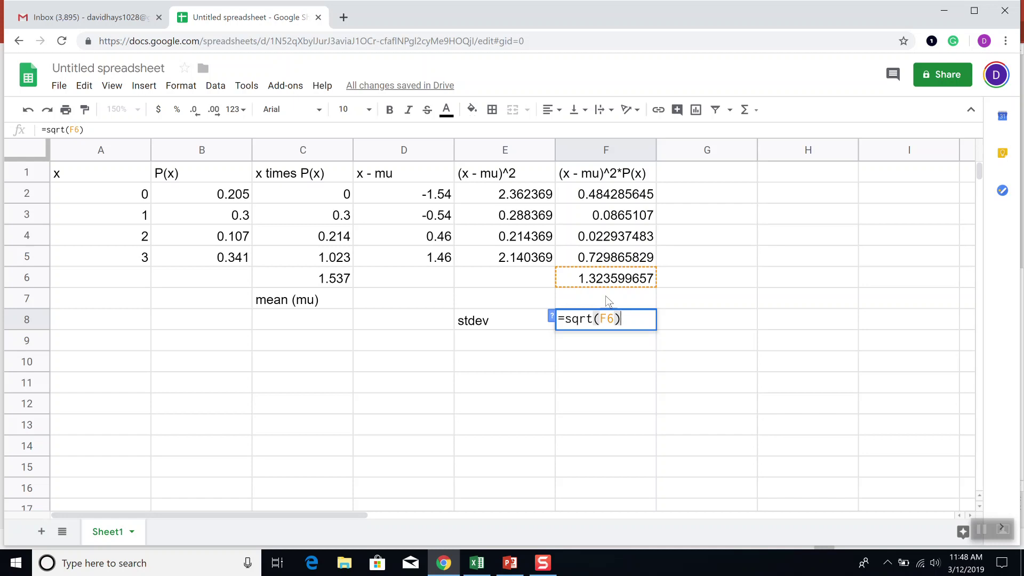
{"action": "key", "text": "Return"}
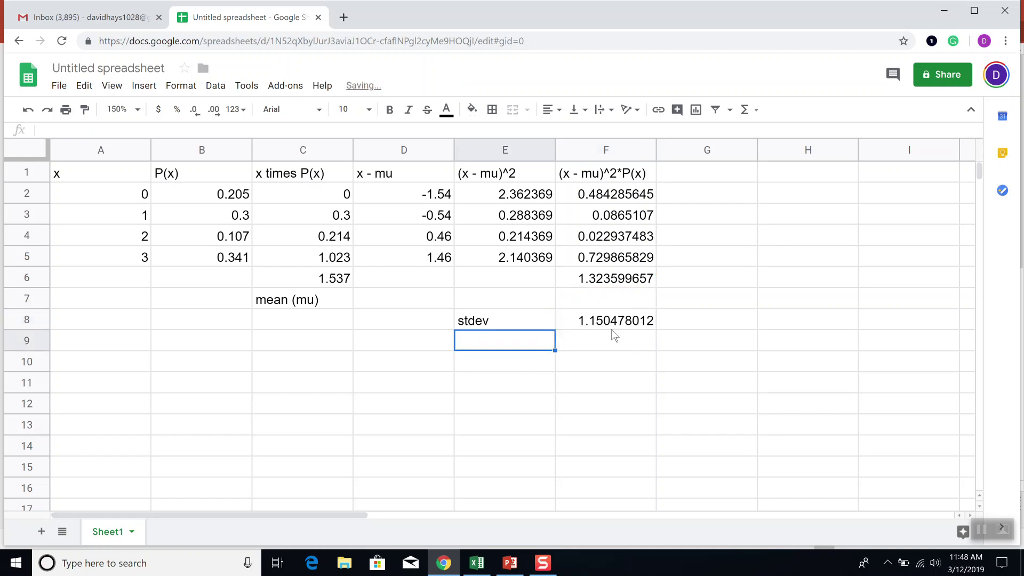